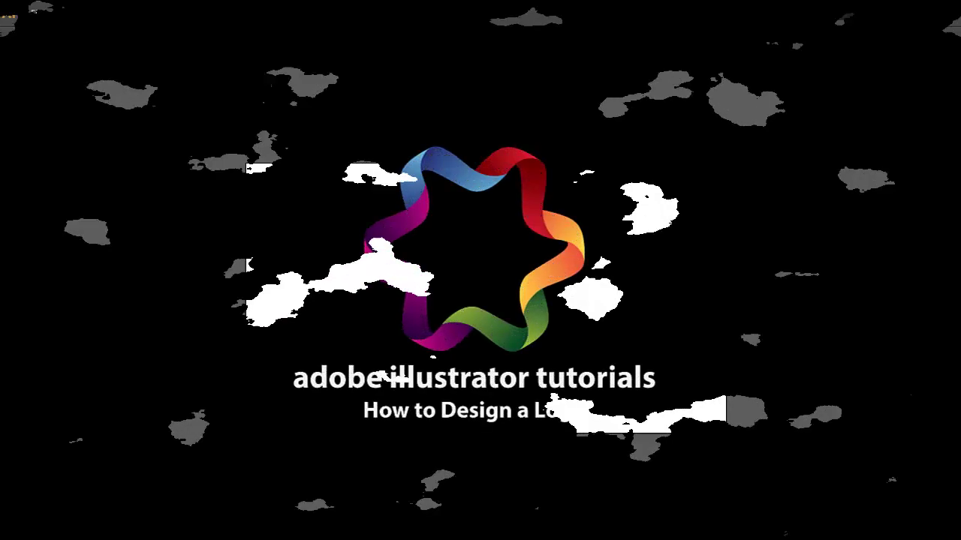
# - View the artboard at 100% and start the Pen path at the left tip and first curved peak
pyautogui.hotkey('ctrl', '1')
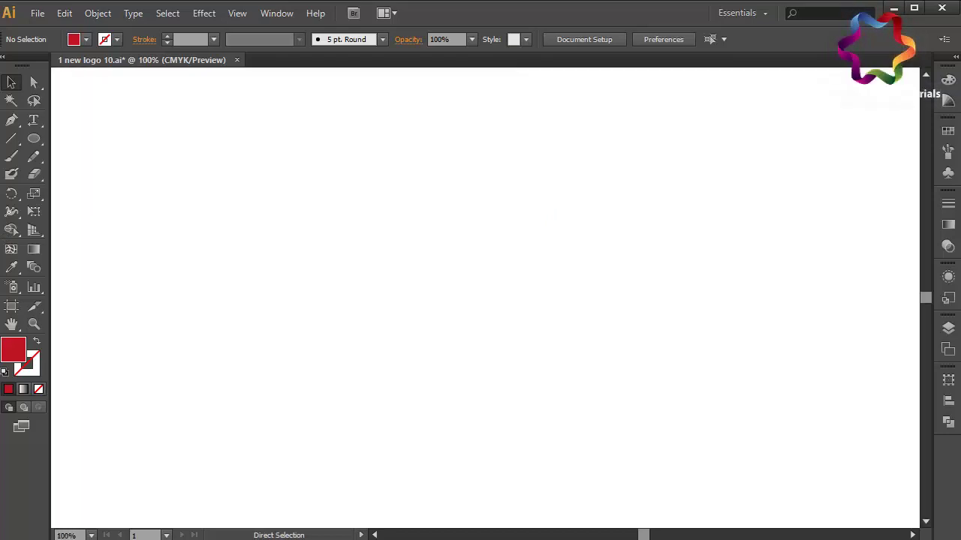
pyautogui.press('p')
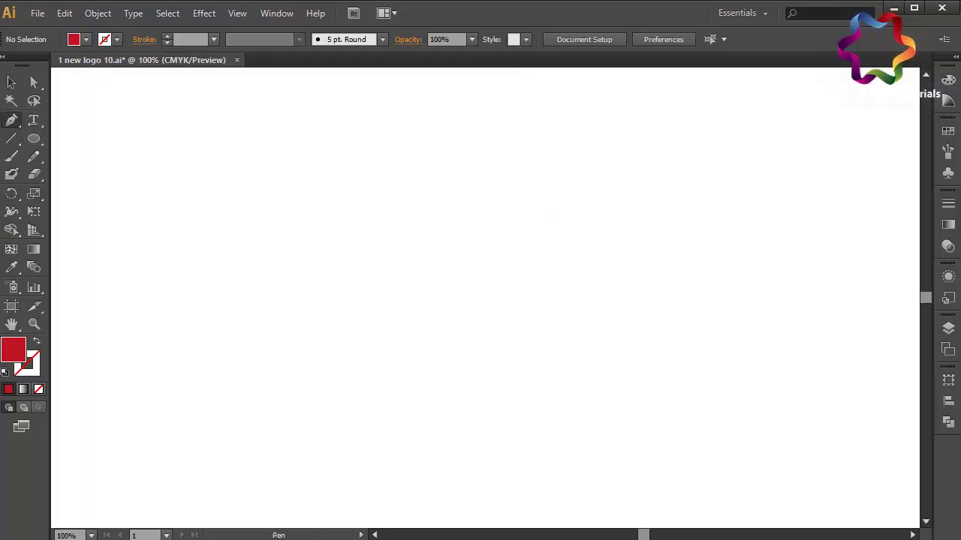
pyautogui.click(324, 355)
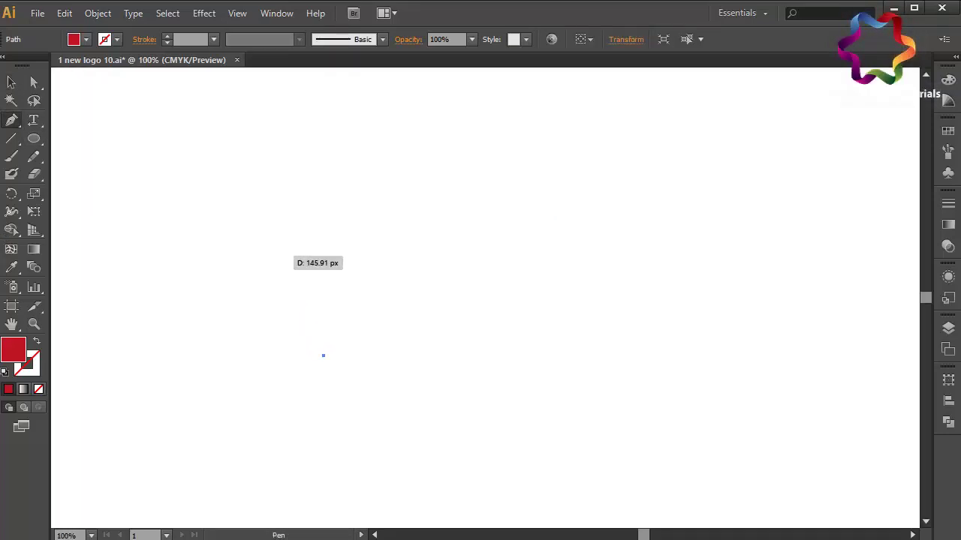
pyautogui.click(274, 242)
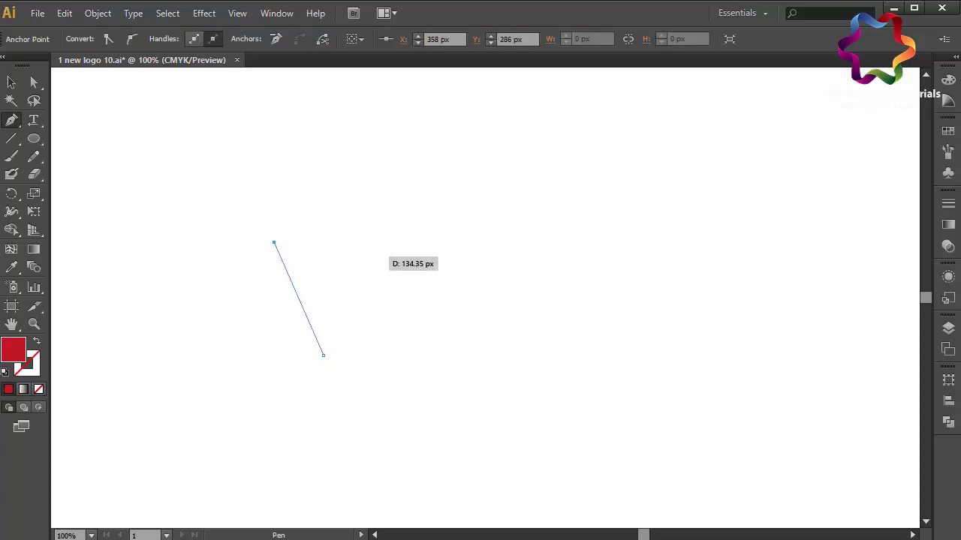
pyautogui.moveTo(374, 257); pyautogui.dragTo(409, 202)
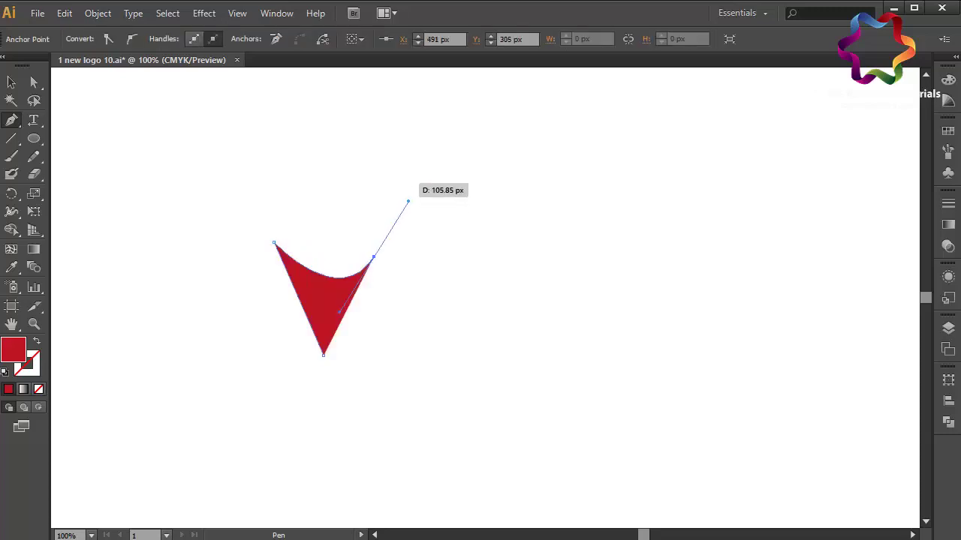
pyautogui.click(405, 173)
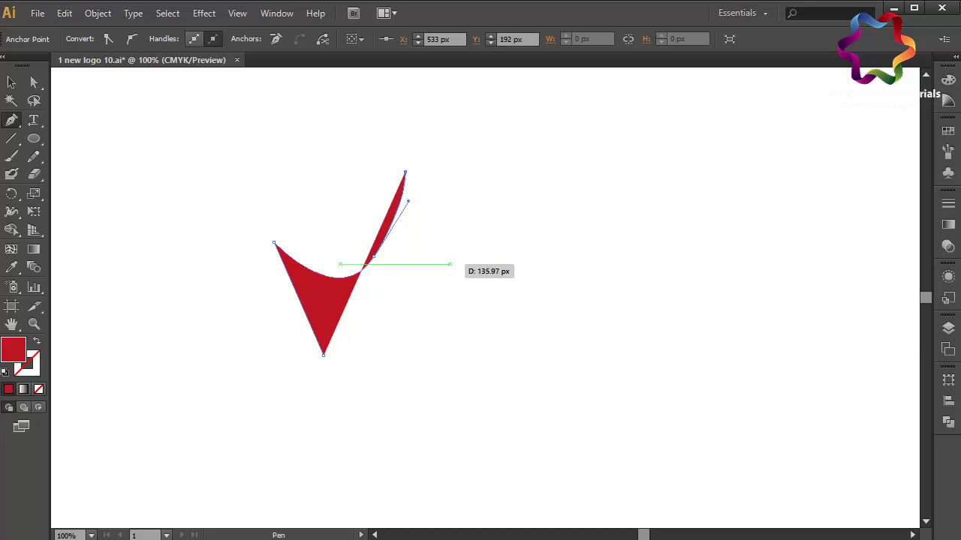
# - Continue the path down through the middle dip, over the second peak, to the pointed right tip
pyautogui.moveTo(450, 263)
pyautogui.mouseDown()
pyautogui.moveTo(474, 300)
pyautogui.moveTo(481, 288)
pyautogui.mouseUp()
pyautogui.moveTo(562, 145); pyautogui.dragTo(627, 235)
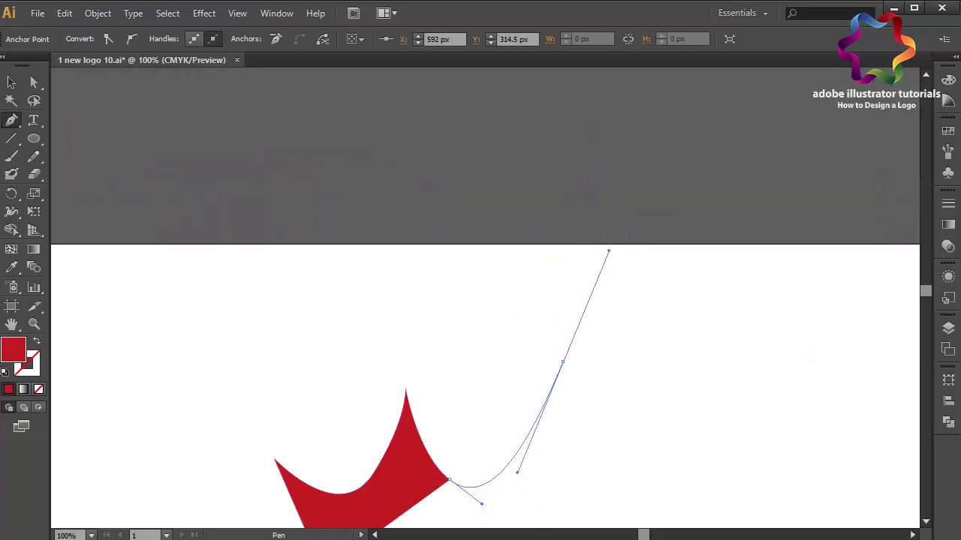
pyautogui.moveTo(627, 235); pyautogui.dragTo(596, 258)
pyautogui.moveTo(509, 327)
pyautogui.mouseDown()
pyautogui.moveTo(418, 219)
pyautogui.moveTo(623, 285)
pyautogui.moveTo(866, 113)
pyautogui.mouseUp()
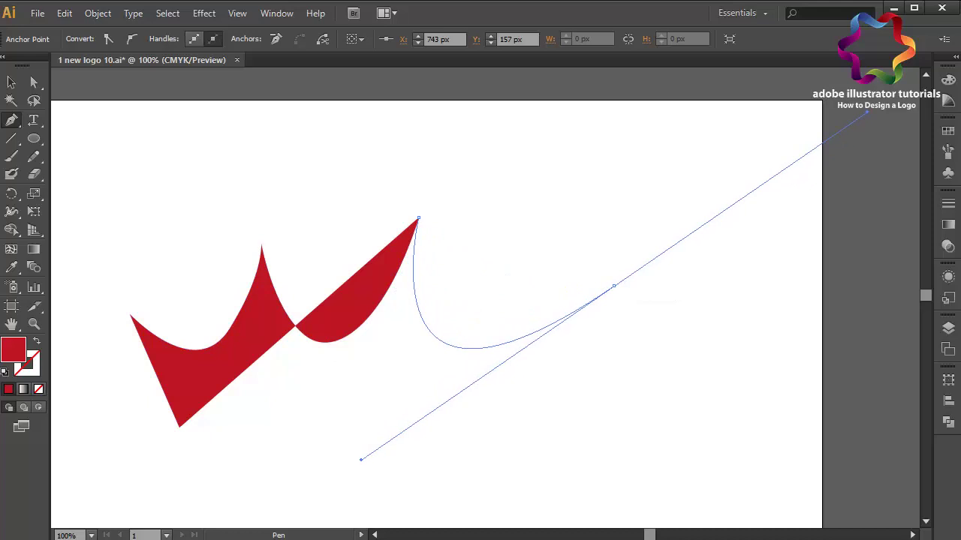
pyautogui.moveTo(865, 112); pyautogui.dragTo(825, 117)
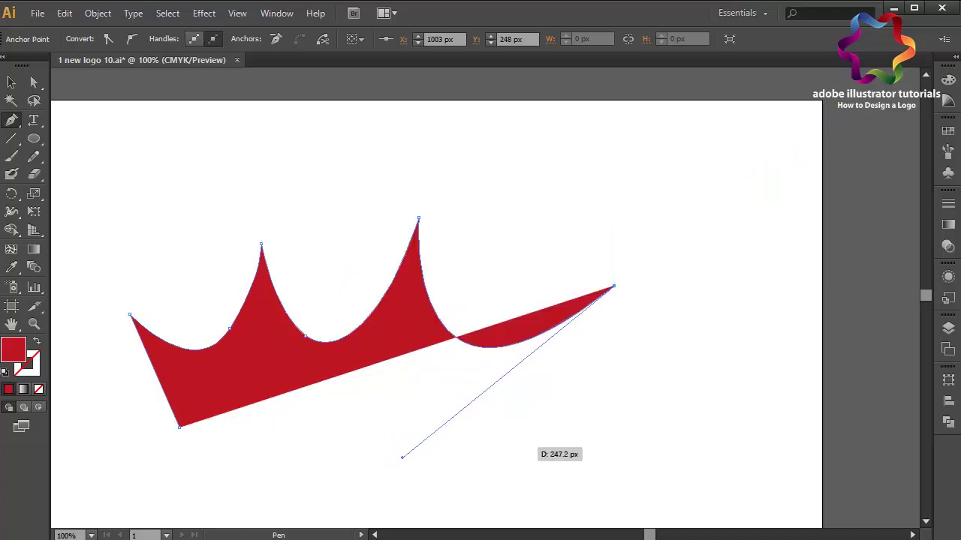
pyautogui.scroll(-4, 529, 447)
pyautogui.scroll(-1, 529, 446)
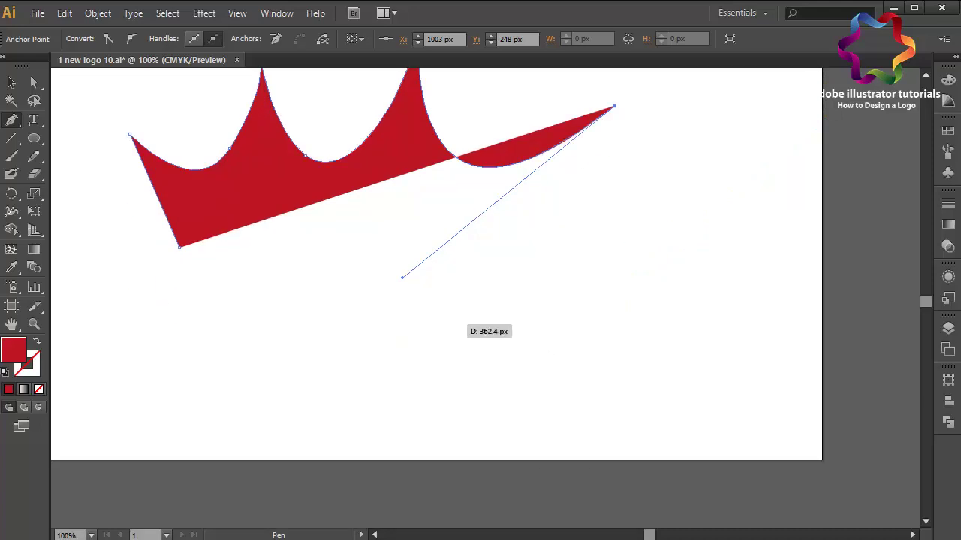
# - Extend the path down the right side, along the curved base band, and up the inner edge
pyautogui.moveTo(439, 316); pyautogui.dragTo(379, 428)
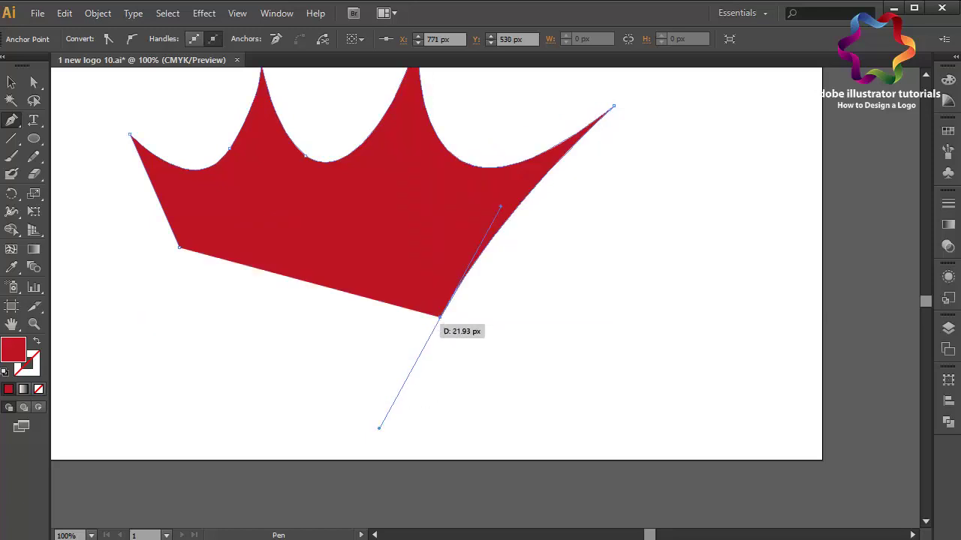
pyautogui.moveTo(440, 317); pyautogui.dragTo(221, 302)
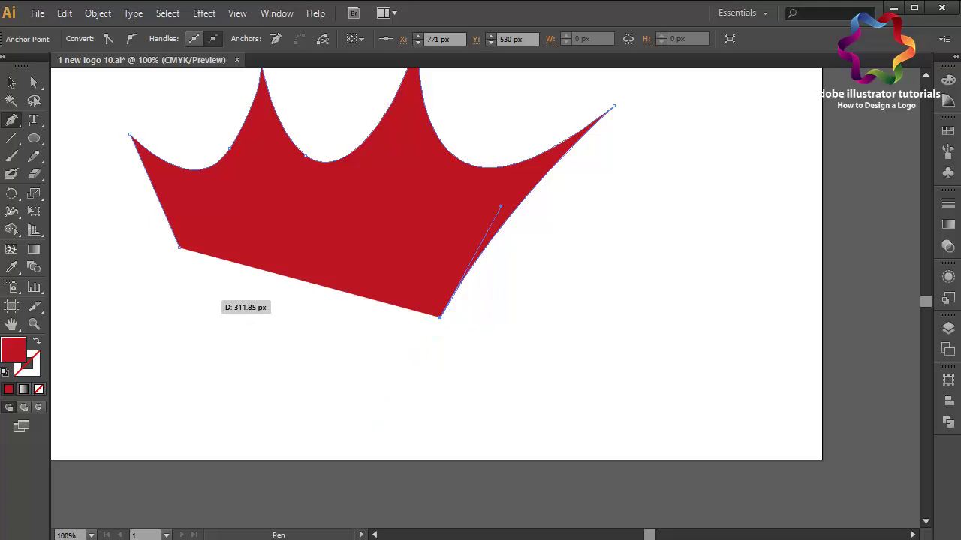
pyautogui.moveTo(206, 300); pyautogui.dragTo(76, 363)
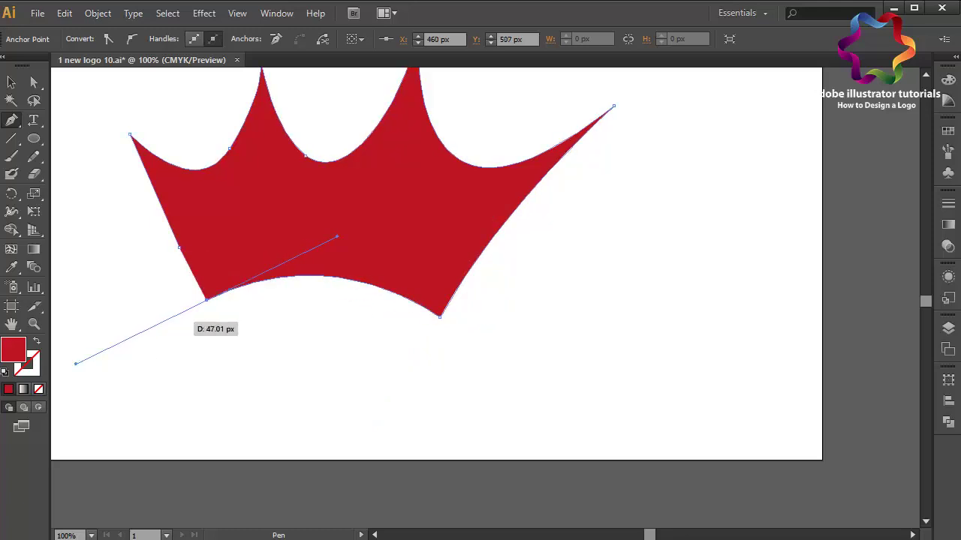
pyautogui.moveTo(207, 298)
pyautogui.mouseDown()
pyautogui.moveTo(225, 281)
pyautogui.moveTo(207, 298)
pyautogui.mouseUp()
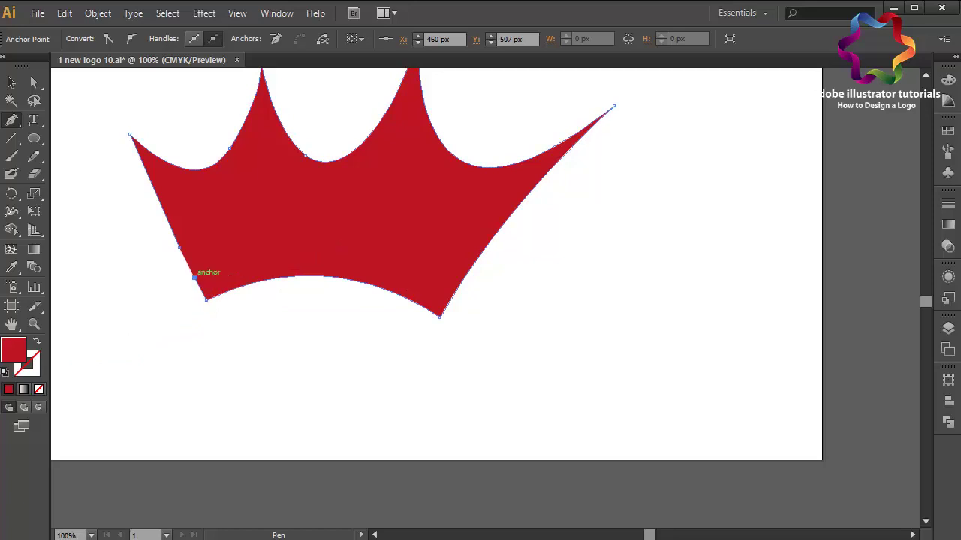
pyautogui.moveTo(404, 285); pyautogui.dragTo(532, 373)
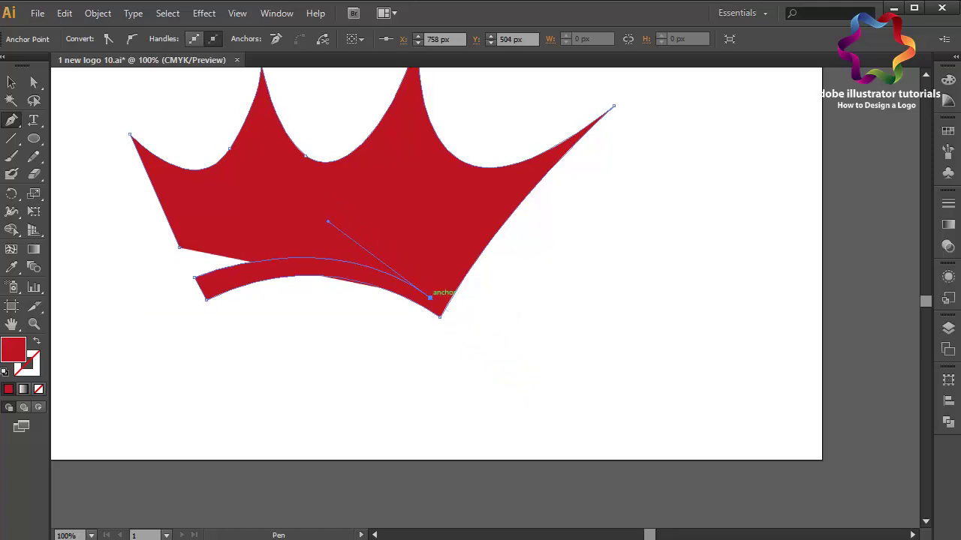
pyautogui.moveTo(429, 298)
pyautogui.mouseDown()
pyautogui.moveTo(544, 168)
pyautogui.moveTo(535, 168)
pyautogui.mouseUp()
# - Trace the inner edge under both peaks to the left tip and close the path at its start point
pyautogui.scroll(3, 450, 300)
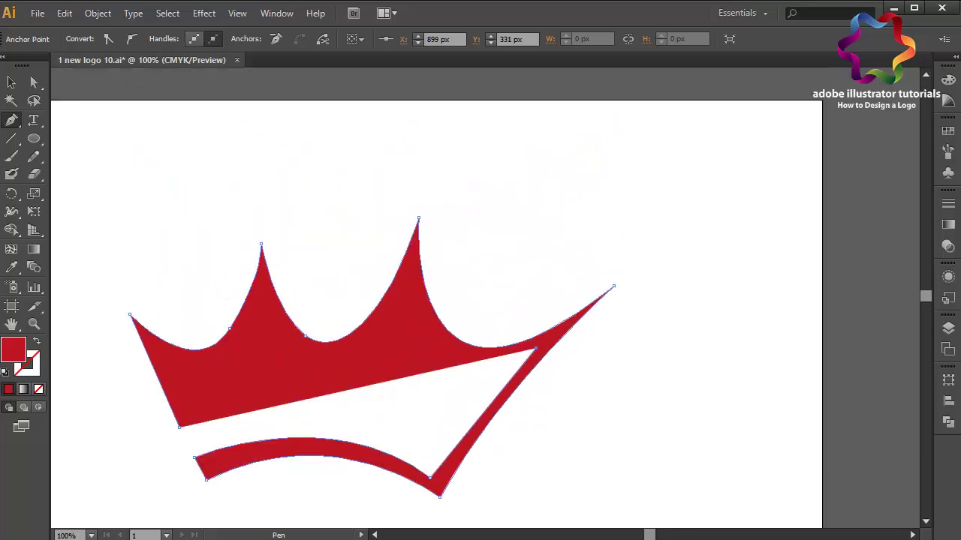
pyautogui.scroll(1, 450, 301)
pyautogui.moveTo(421, 285); pyautogui.dragTo(401, 161)
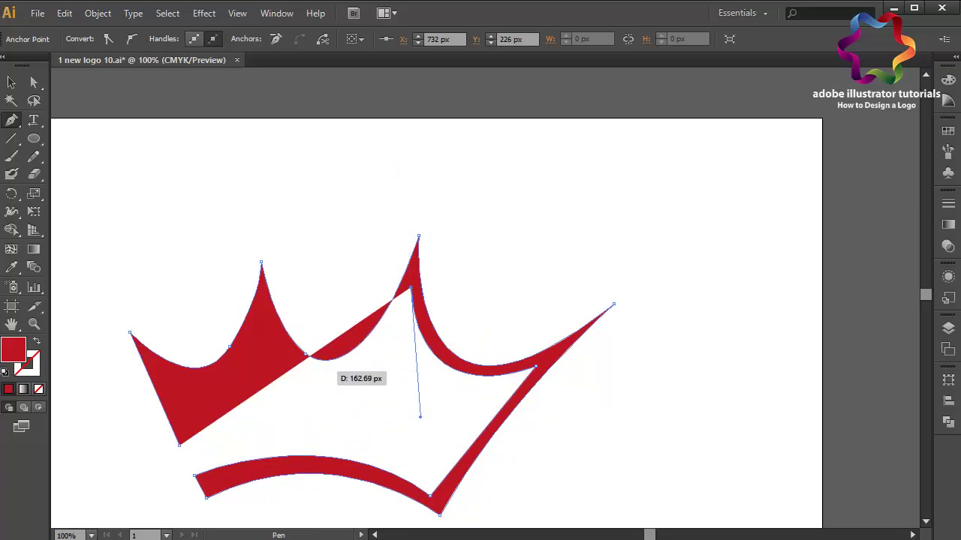
pyautogui.moveTo(322, 371); pyautogui.dragTo(275, 373)
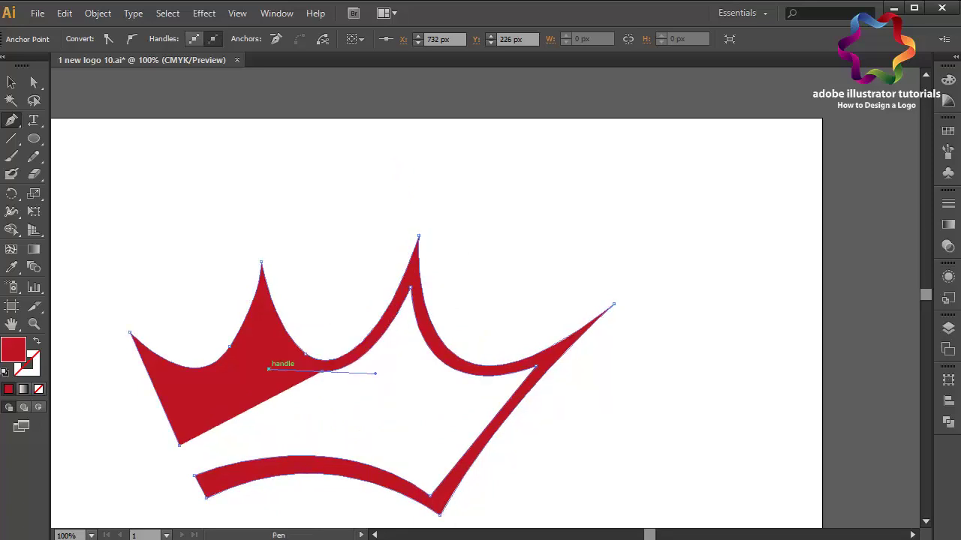
pyautogui.click(261, 303)
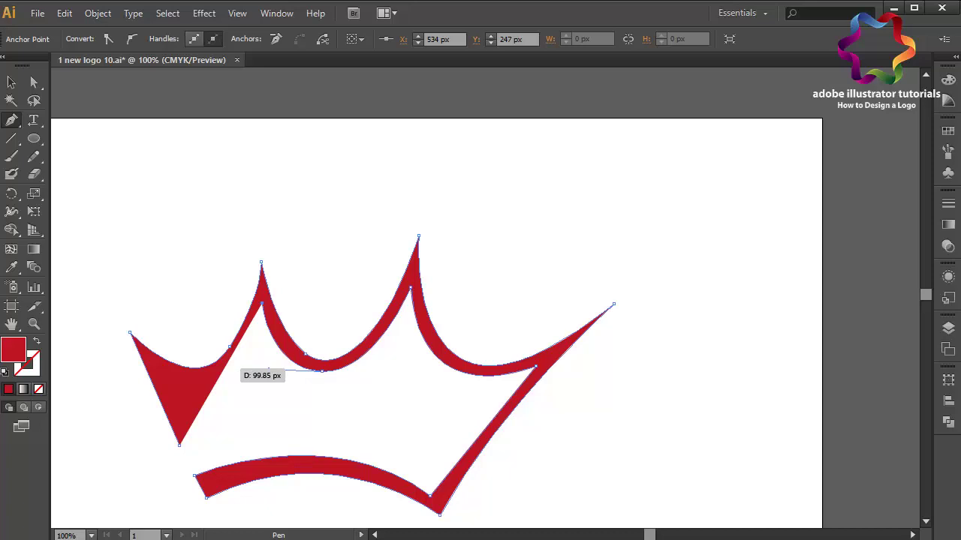
pyautogui.moveTo(225, 368); pyautogui.dragTo(211, 376)
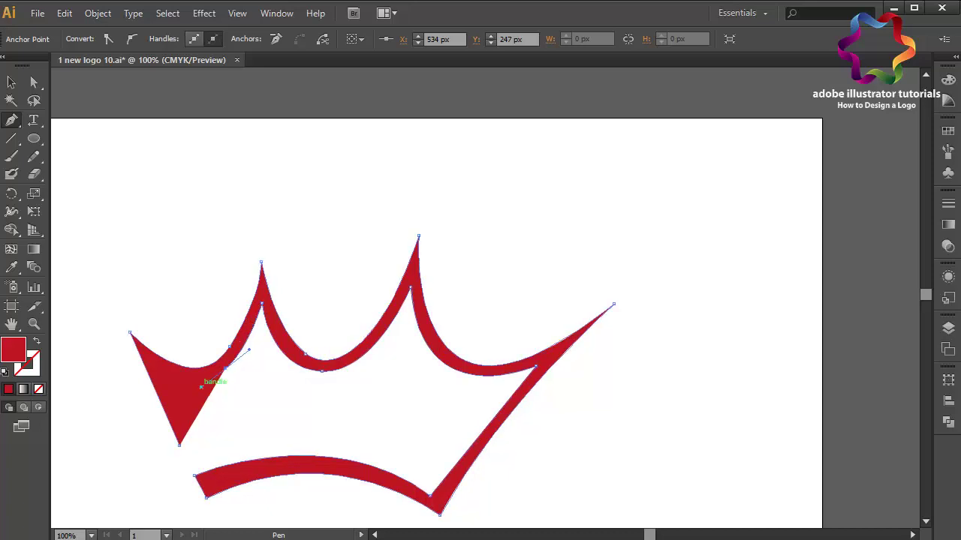
pyautogui.click(158, 369)
pyautogui.click(139, 347)
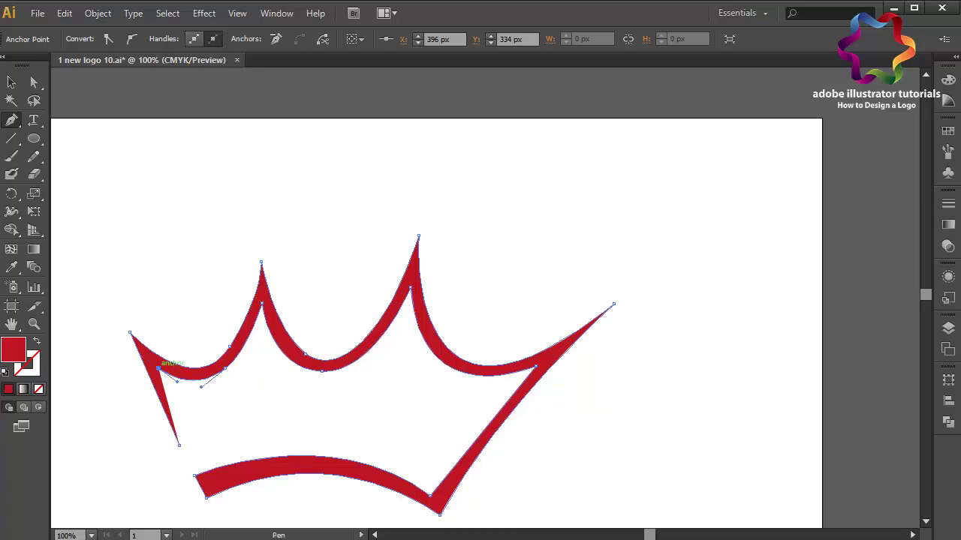
pyautogui.click(180, 445)
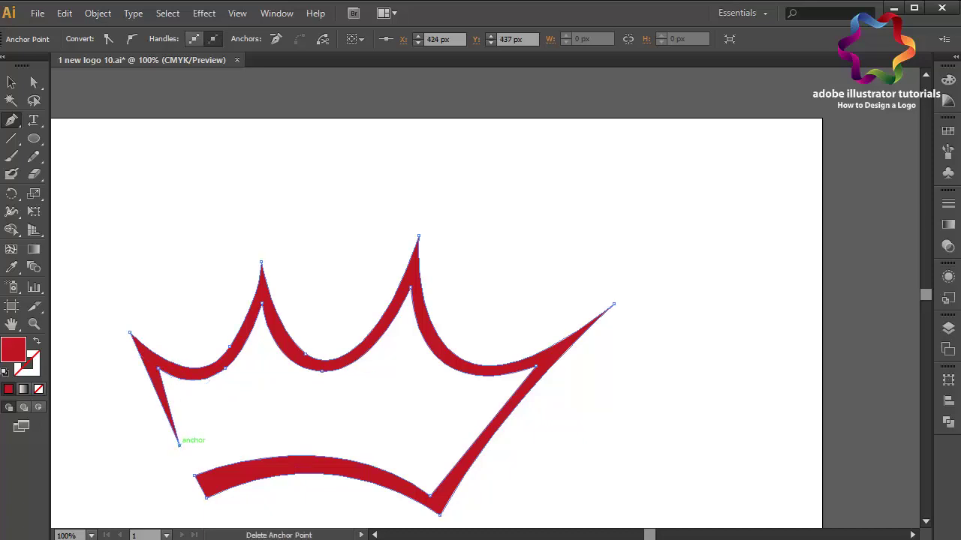
pyautogui.scroll(-3, 180, 445)
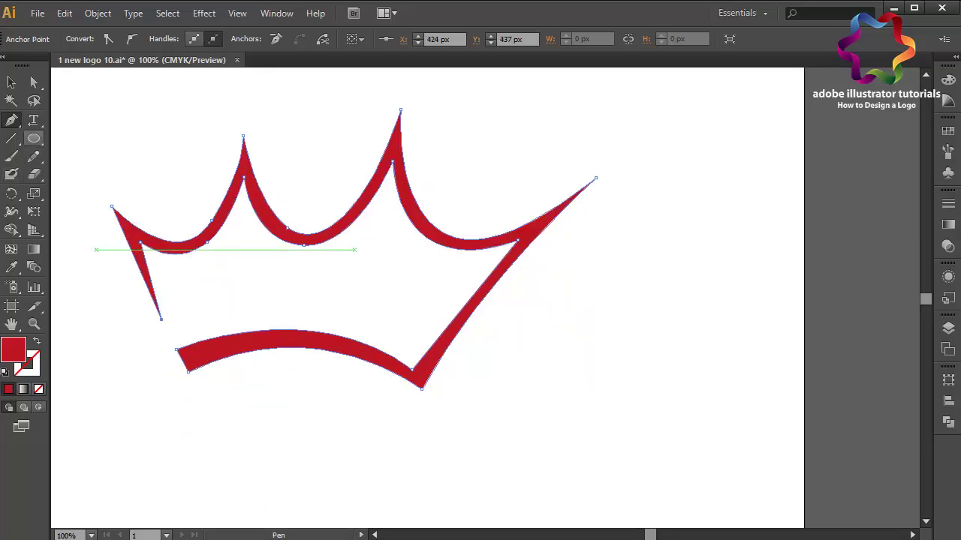
# - Draw circles capping the crown's left tip, both peaks and the right tip
pyautogui.click(33, 138)
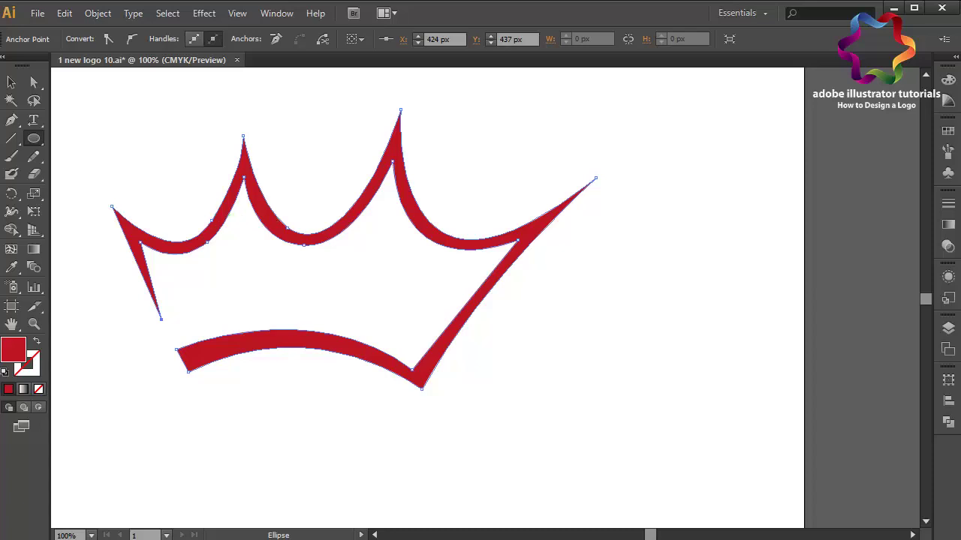
pyautogui.moveTo(126, 219)
pyautogui.mouseDown()
pyautogui.moveTo(89, 183)
pyautogui.moveTo(106, 183)
pyautogui.mouseUp()
pyautogui.moveTo(252, 123)
pyautogui.mouseDown()
pyautogui.moveTo(285, 154)
pyautogui.moveTo(272, 126)
pyautogui.mouseUp()
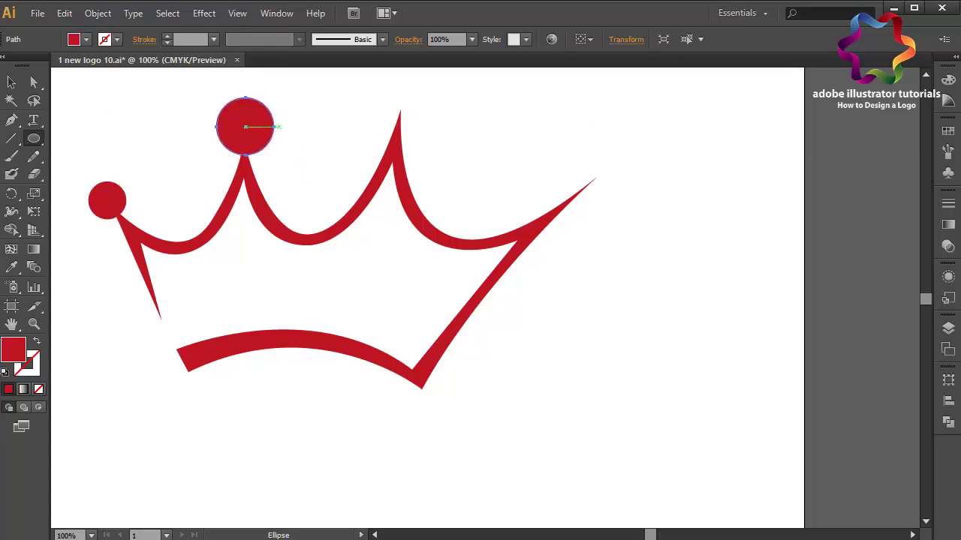
pyautogui.moveTo(384, 81)
pyautogui.mouseDown()
pyautogui.moveTo(447, 142)
pyautogui.moveTo(434, 140)
pyautogui.mouseUp()
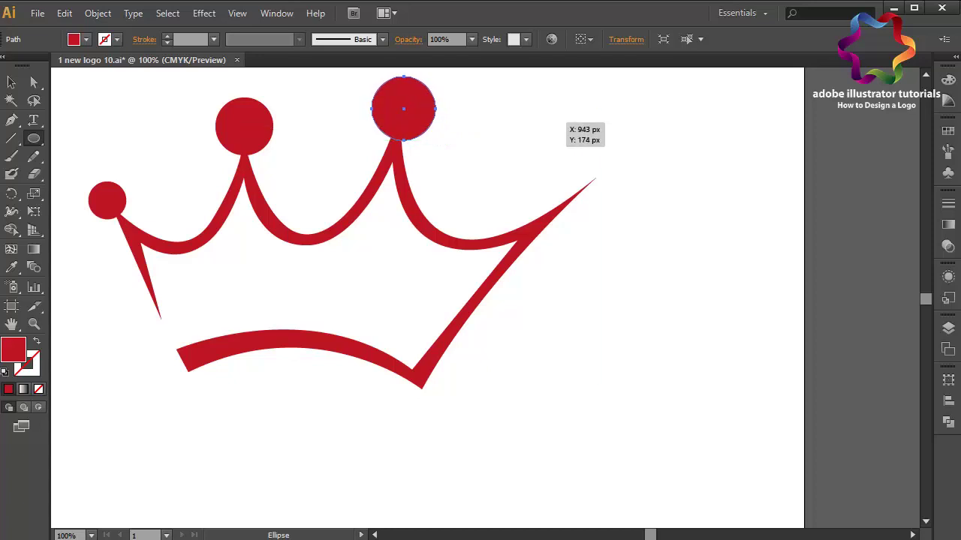
pyautogui.moveTo(557, 126); pyautogui.dragTo(650, 219)
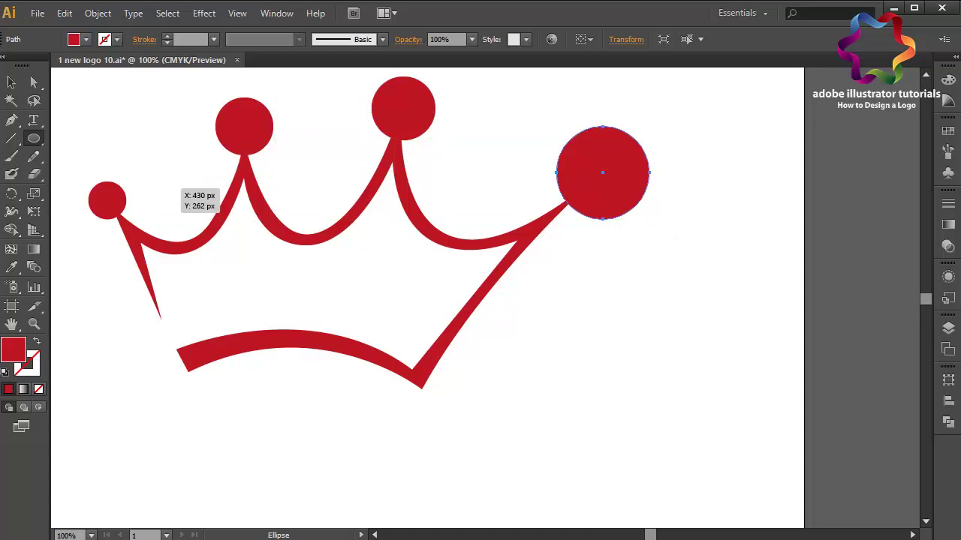
# - Add three small dots in the dips between the crown's prongs
pyautogui.moveTo(166, 188); pyautogui.dragTo(185, 207)
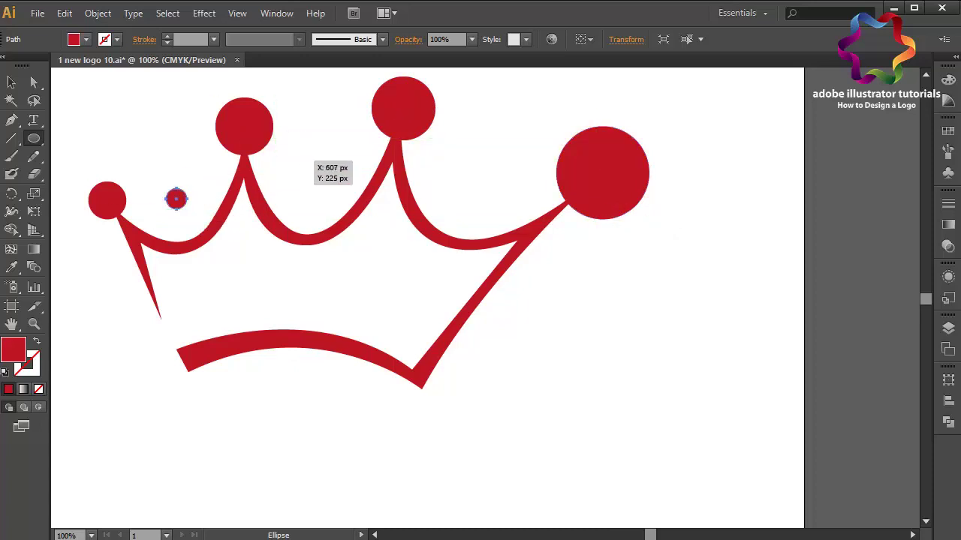
pyautogui.moveTo(299, 161); pyautogui.dragTo(327, 189)
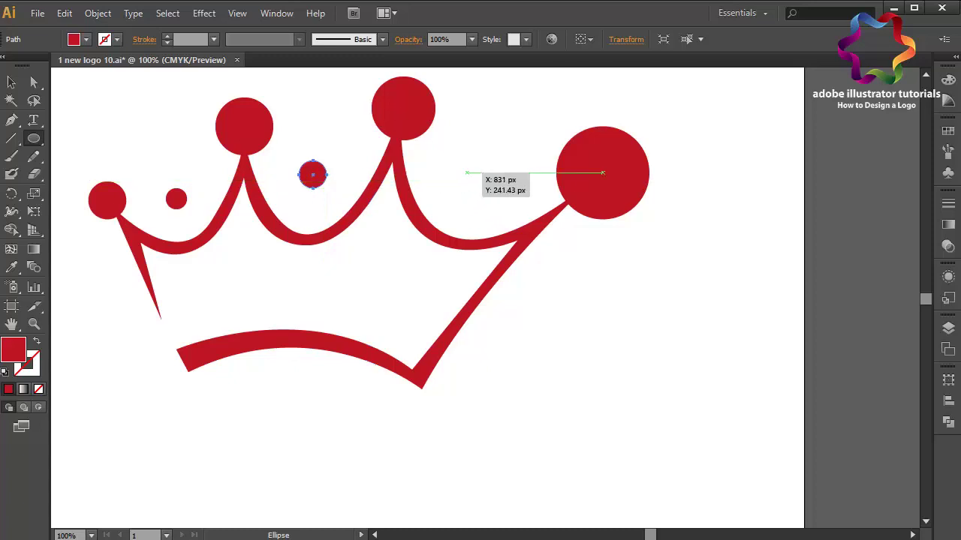
pyautogui.moveTo(460, 164); pyautogui.dragTo(500, 203)
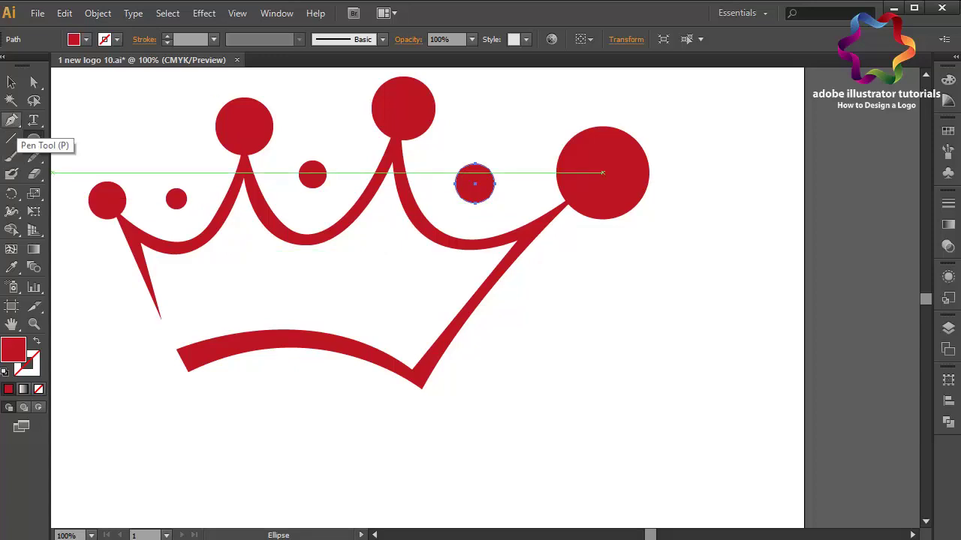
# - Trace the inner crown shape from the left prong over the first peak and along the bottom
pyautogui.click(11, 120)
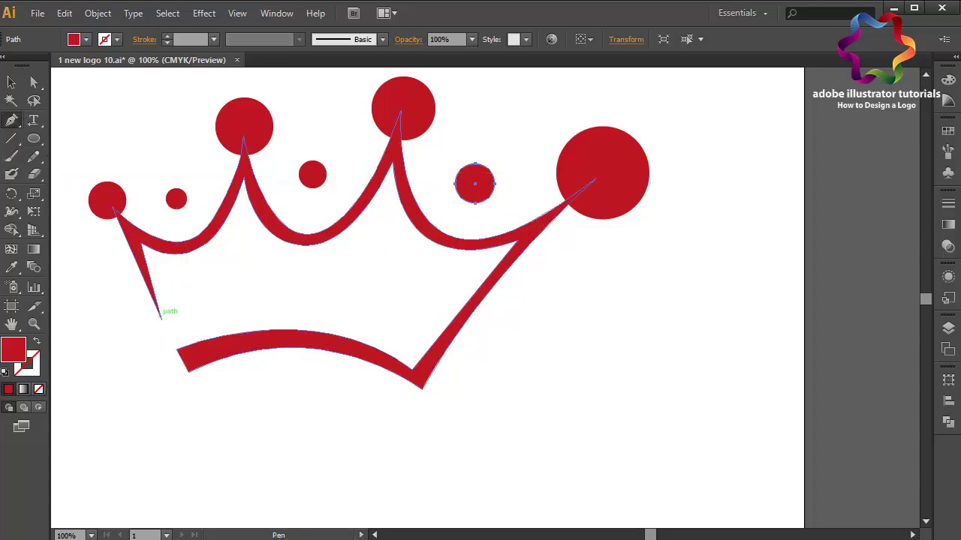
pyautogui.moveTo(161, 316); pyautogui.dragTo(244, 242)
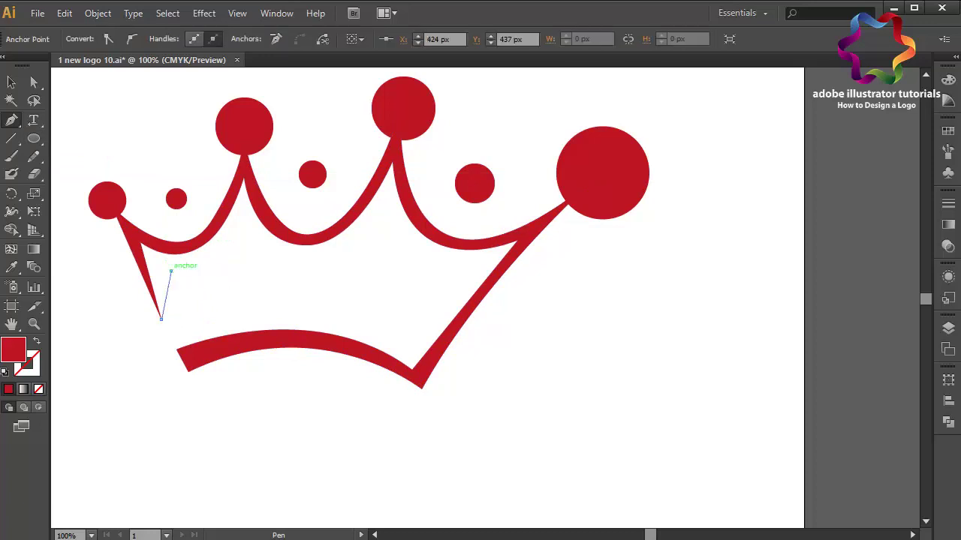
pyautogui.moveTo(244, 239); pyautogui.dragTo(259, 188)
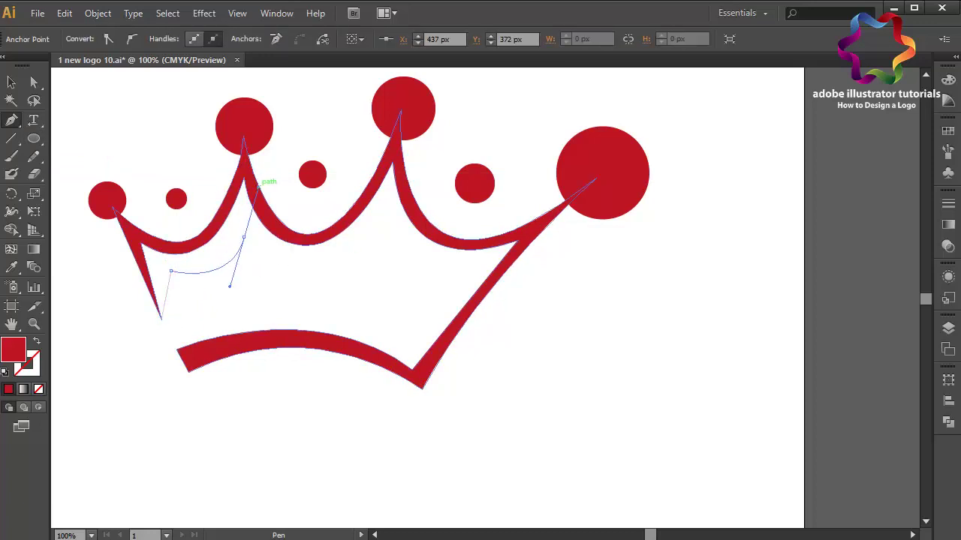
pyautogui.click(244, 240)
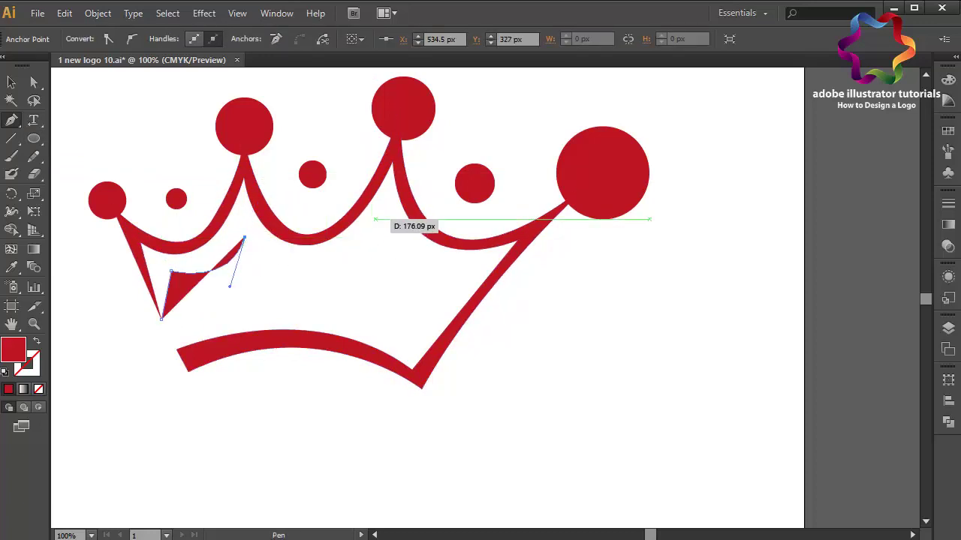
pyautogui.moveTo(383, 224); pyautogui.dragTo(454, 102)
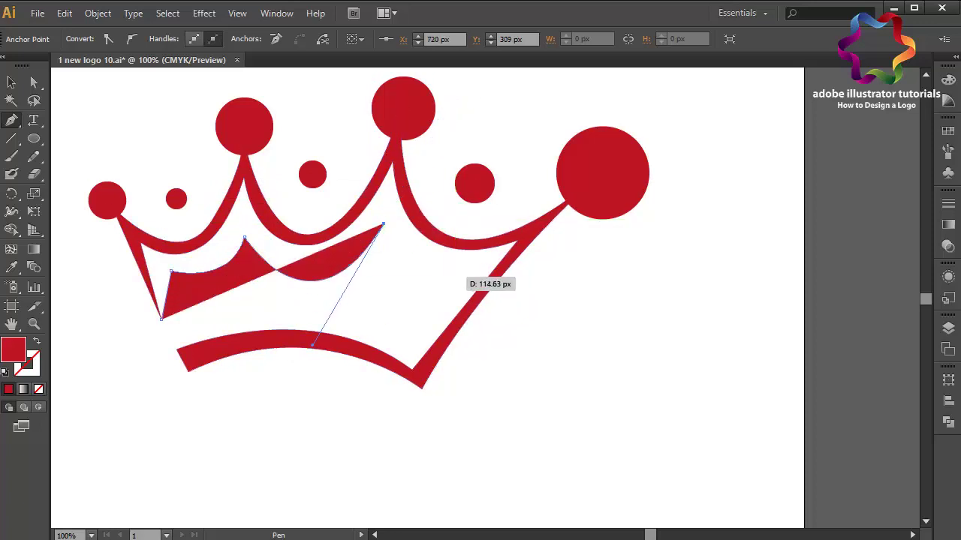
pyautogui.moveTo(454, 278)
pyautogui.mouseDown()
pyautogui.moveTo(525, 243)
pyautogui.moveTo(503, 259)
pyautogui.mouseUp()
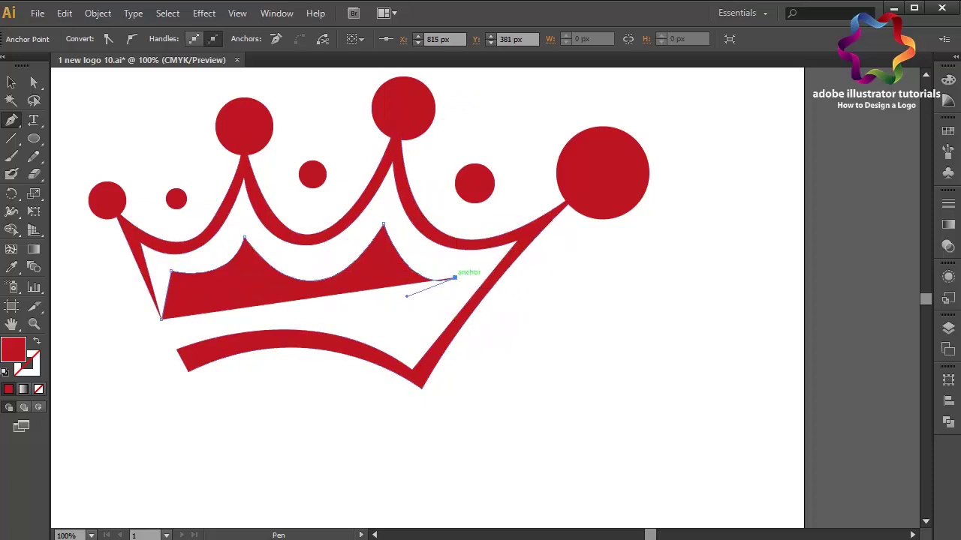
pyautogui.click(409, 353)
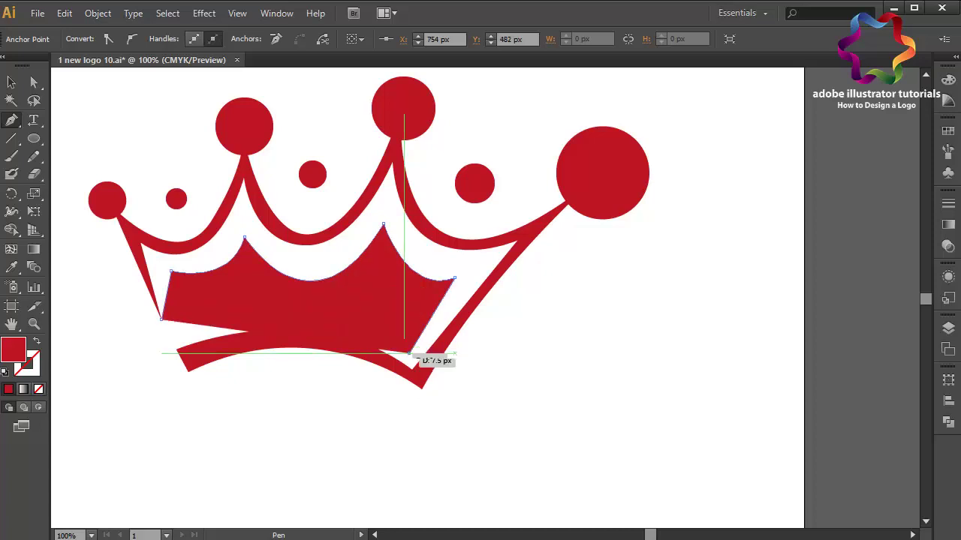
pyautogui.moveTo(180, 348)
pyautogui.mouseDown()
pyautogui.moveTo(230, 408)
pyautogui.moveTo(279, 419)
pyautogui.mouseUp()
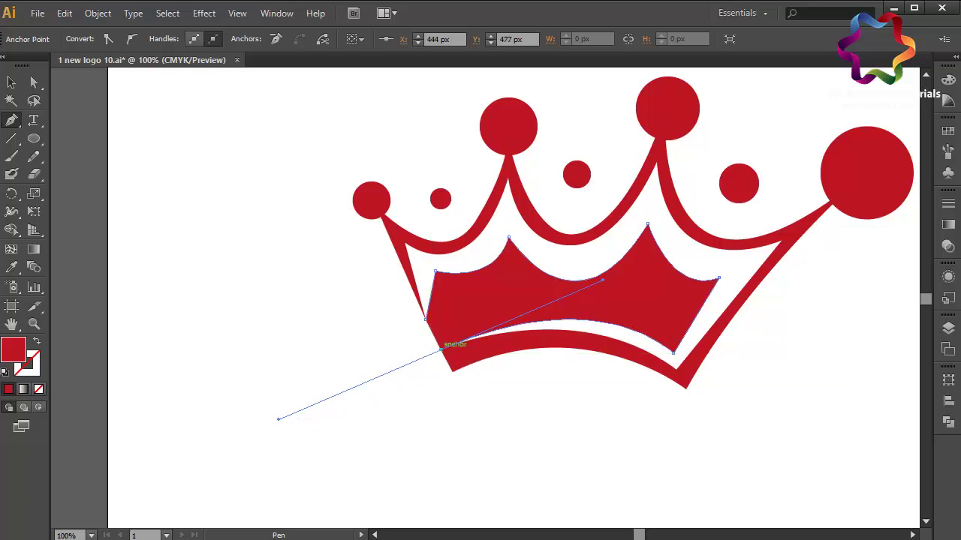
pyautogui.moveTo(677, 365); pyautogui.dragTo(782, 442)
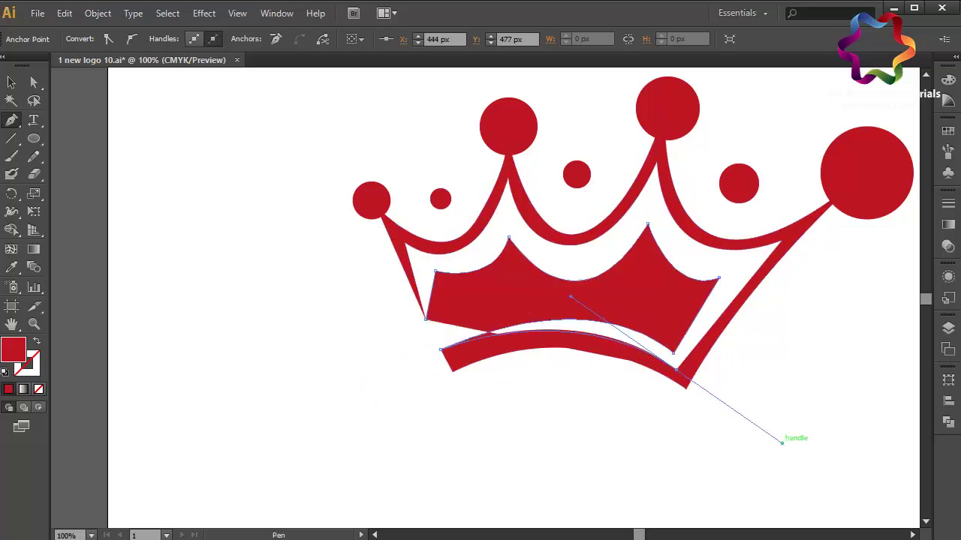
pyautogui.moveTo(701, 384); pyautogui.dragTo(680, 373)
# - Complete the inner shape along the right prong and left arch, undoing one misplaced segment
pyautogui.moveTo(719, 279); pyautogui.dragTo(795, 229)
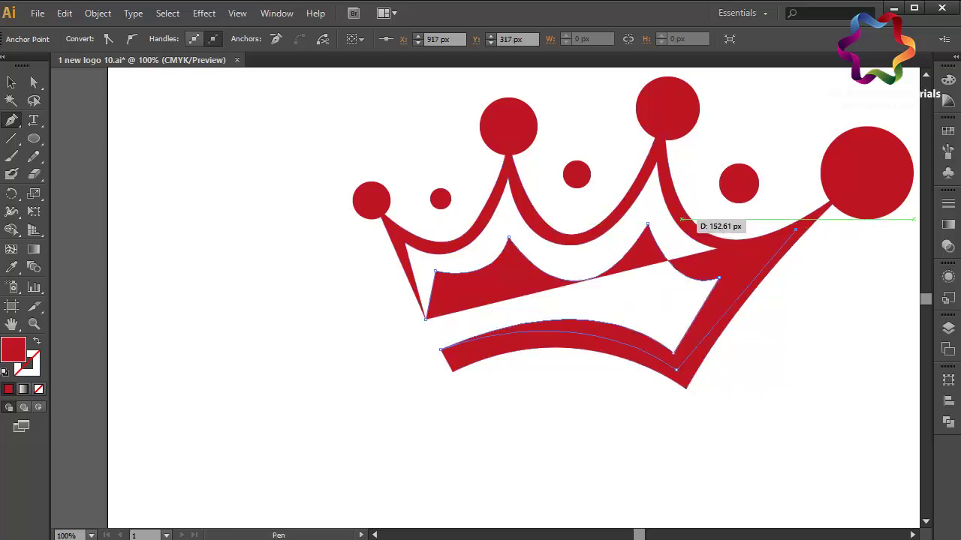
pyautogui.click(683, 219)
pyautogui.moveTo(658, 150); pyautogui.dragTo(643, 163)
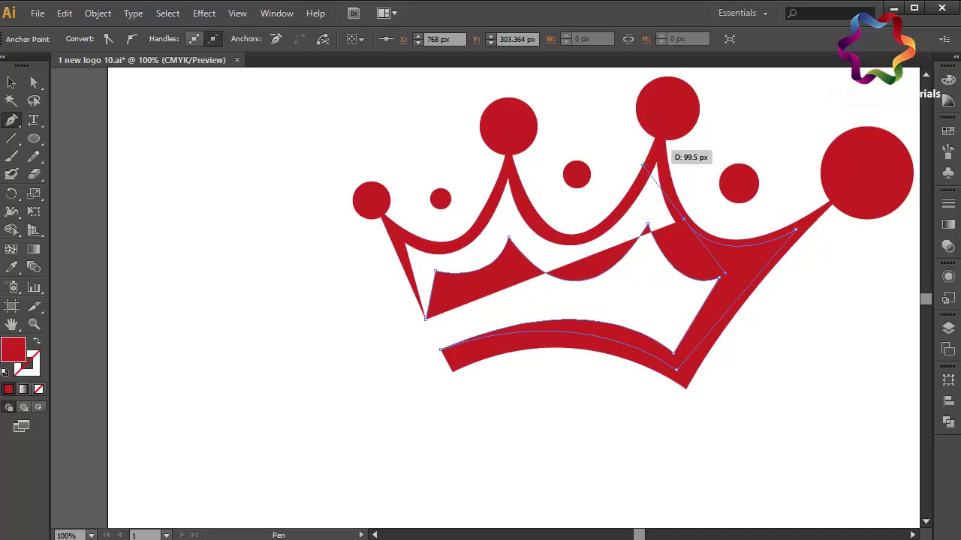
pyautogui.hotkey('ctrl', 'z')
pyautogui.hotkey('ctrl', 'z')
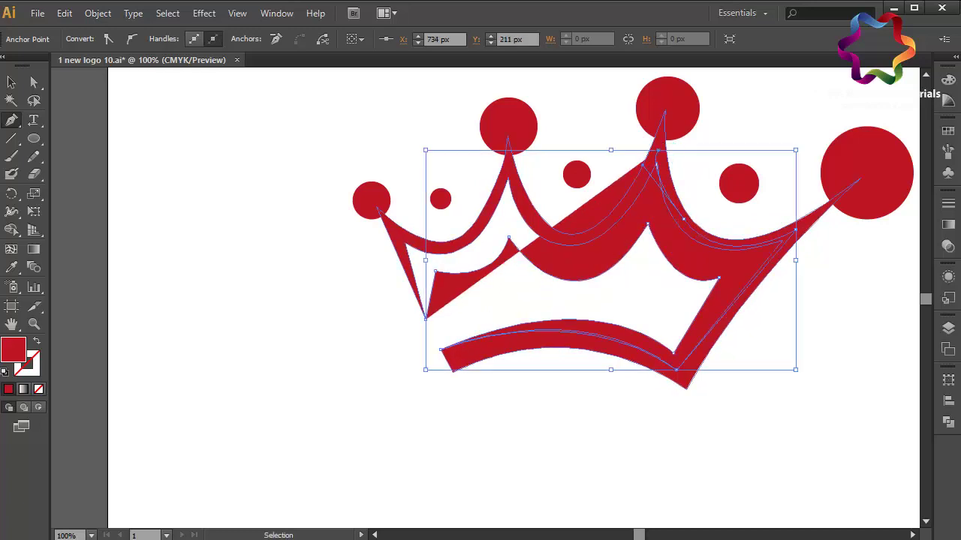
pyautogui.moveTo(699, 235); pyautogui.dragTo(658, 203)
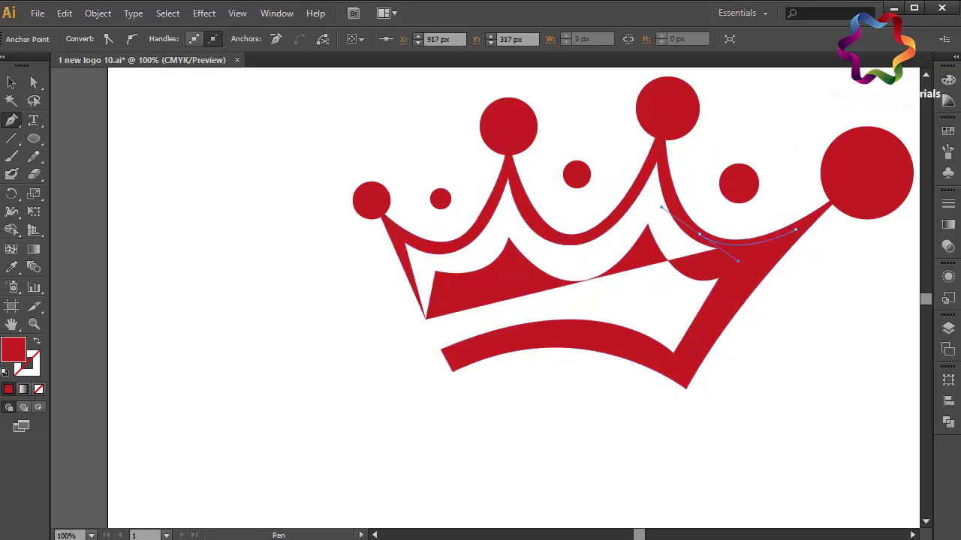
pyautogui.moveTo(659, 147); pyautogui.dragTo(579, 239)
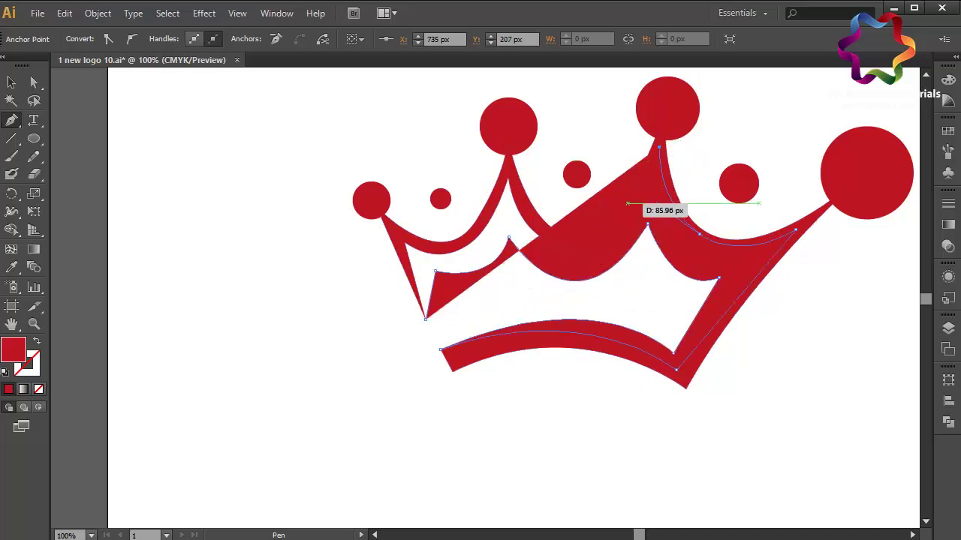
pyautogui.moveTo(508, 238); pyautogui.dragTo(568, 239)
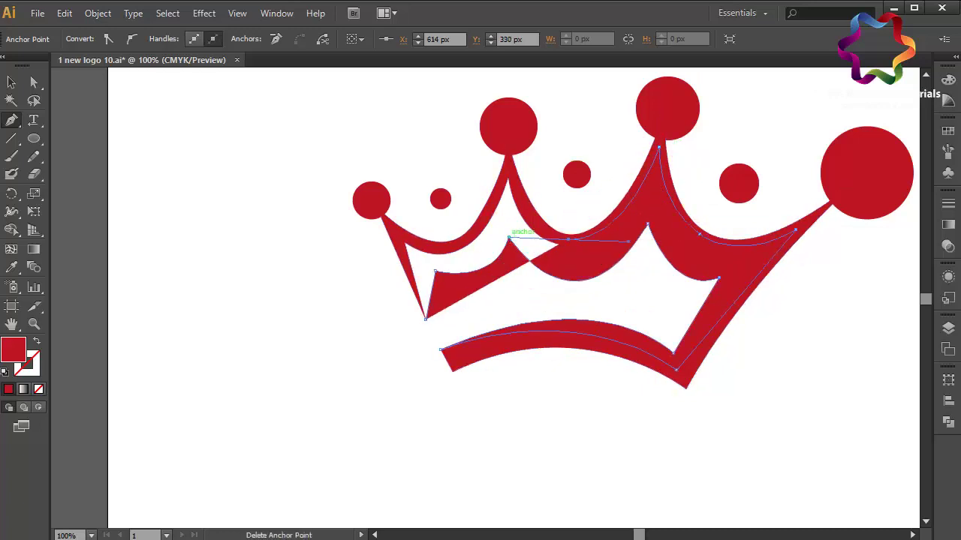
pyautogui.moveTo(508, 162); pyautogui.dragTo(455, 238)
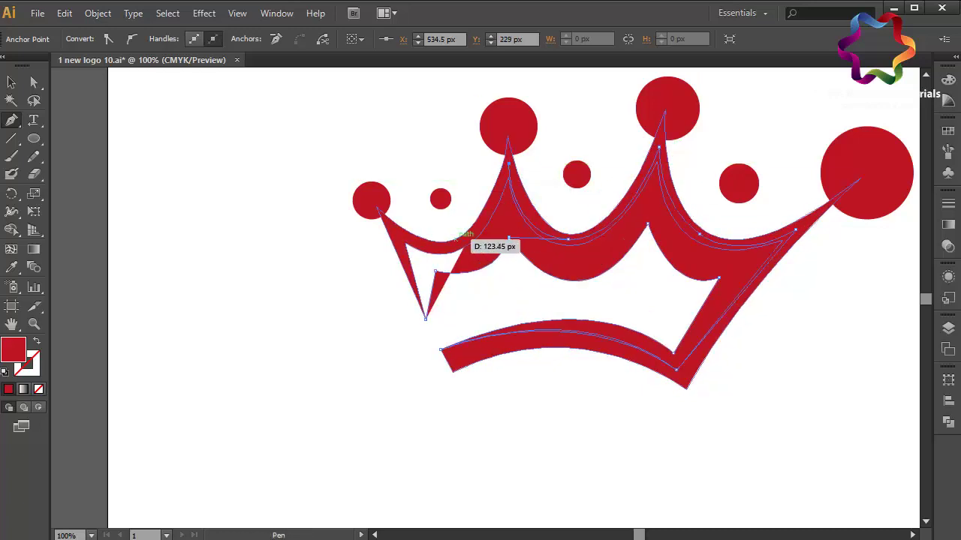
pyautogui.moveTo(417, 263); pyautogui.dragTo(409, 262)
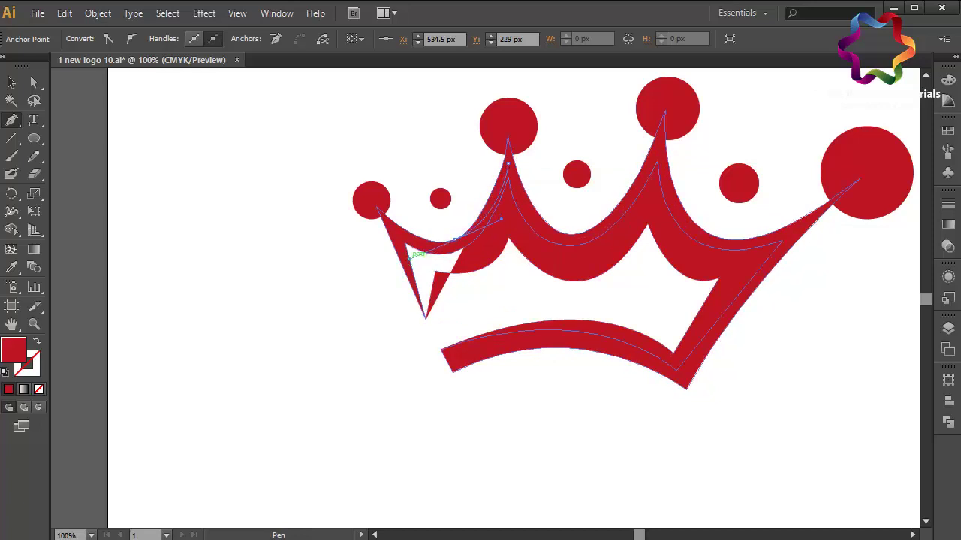
pyautogui.click(397, 234)
pyautogui.click(455, 238)
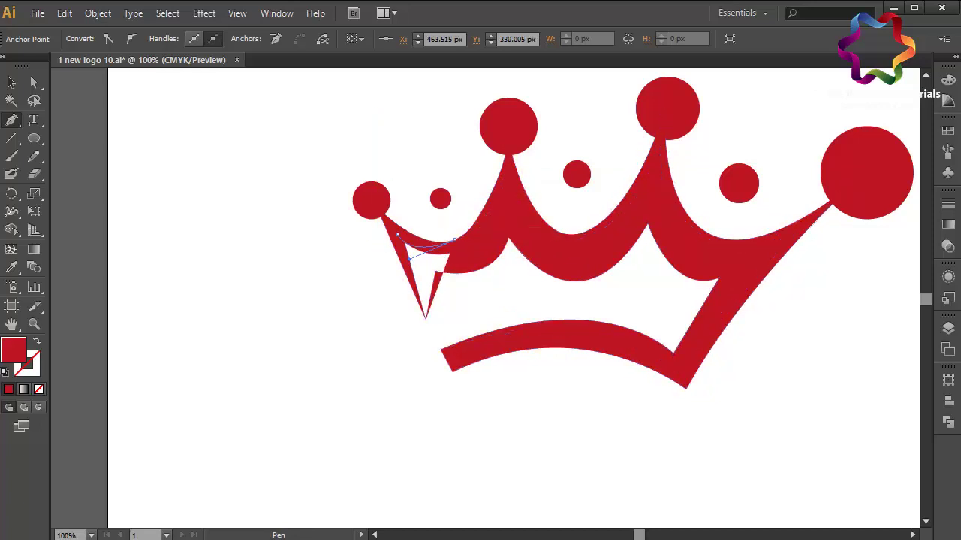
pyautogui.click(426, 316)
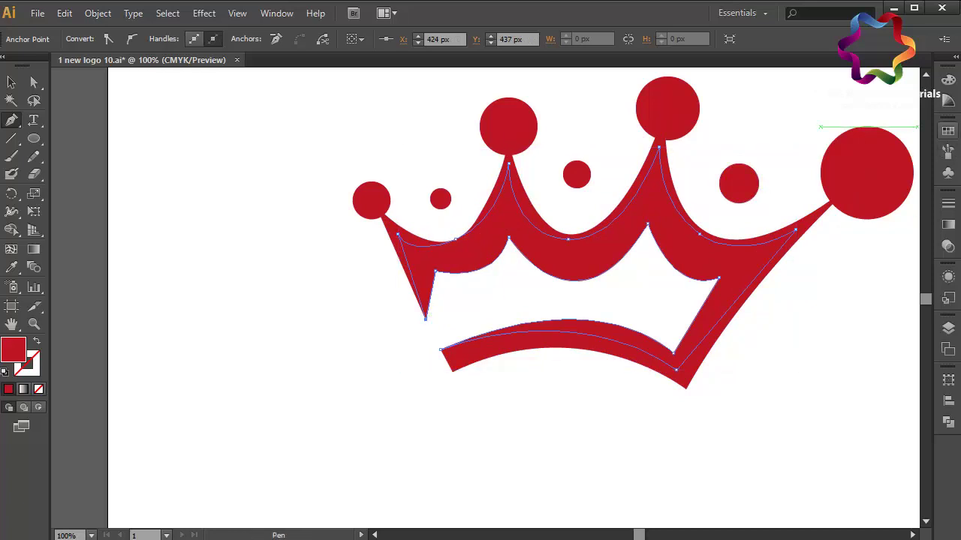
pyautogui.click(948, 130)
# - Fill the inner crown shape with orange
pyautogui.click(877, 137)
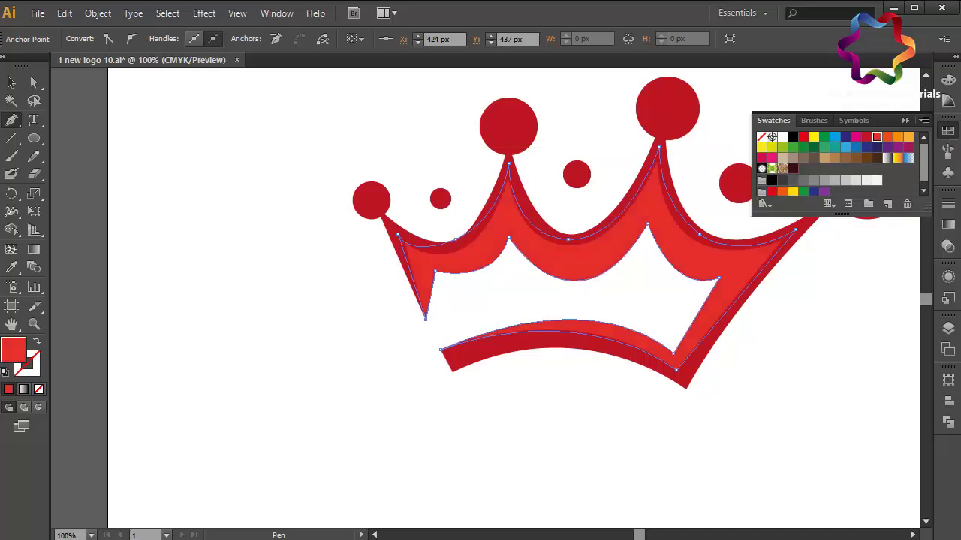
pyautogui.click(888, 137)
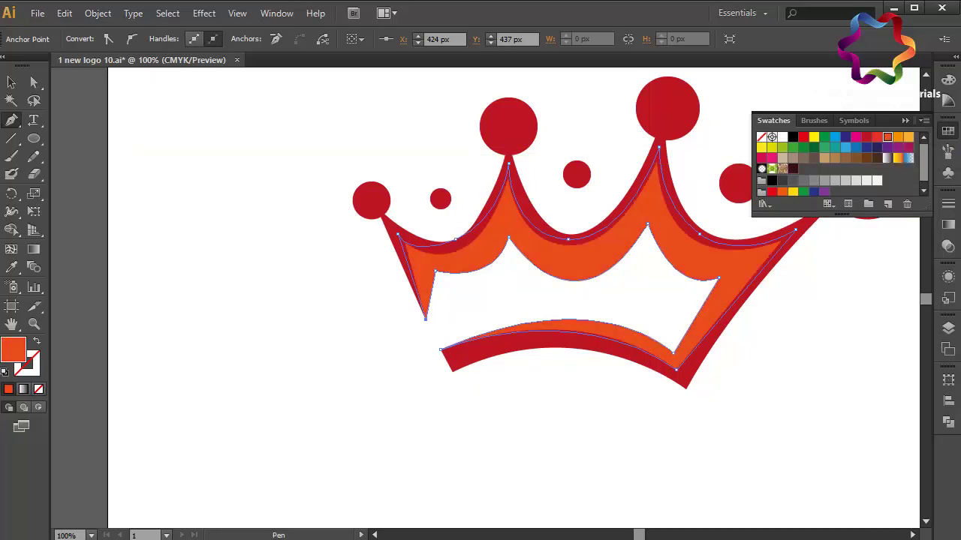
pyautogui.press('v')
pyautogui.hscroll(5, 480, 301)
pyautogui.hscroll(2, 480, 301)
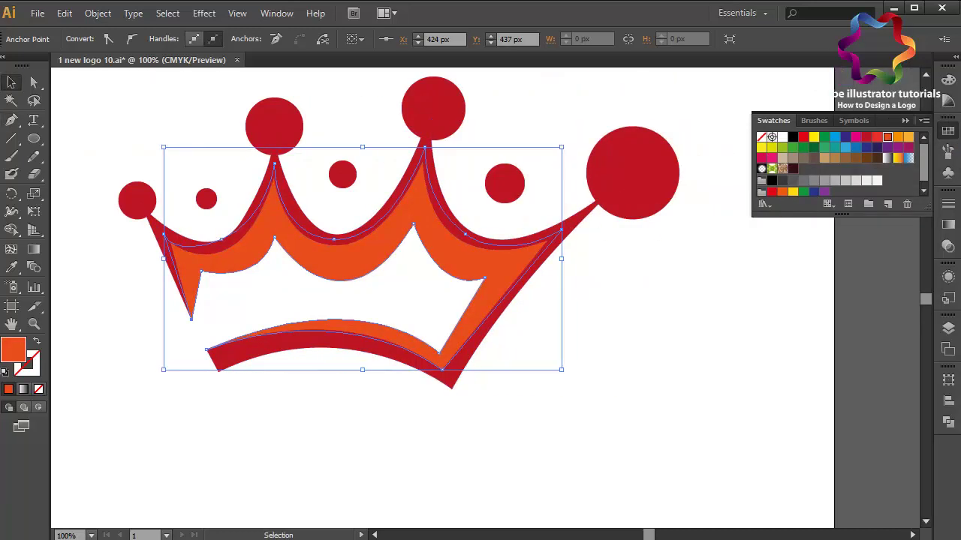
# - Recolour the three small dots orange (C=0 M=50 Y=100 K=0) and deselect them
pyautogui.click(505, 184)
pyautogui.keyDown('shift'); pyautogui.click(342, 175); pyautogui.keyUp('shift')
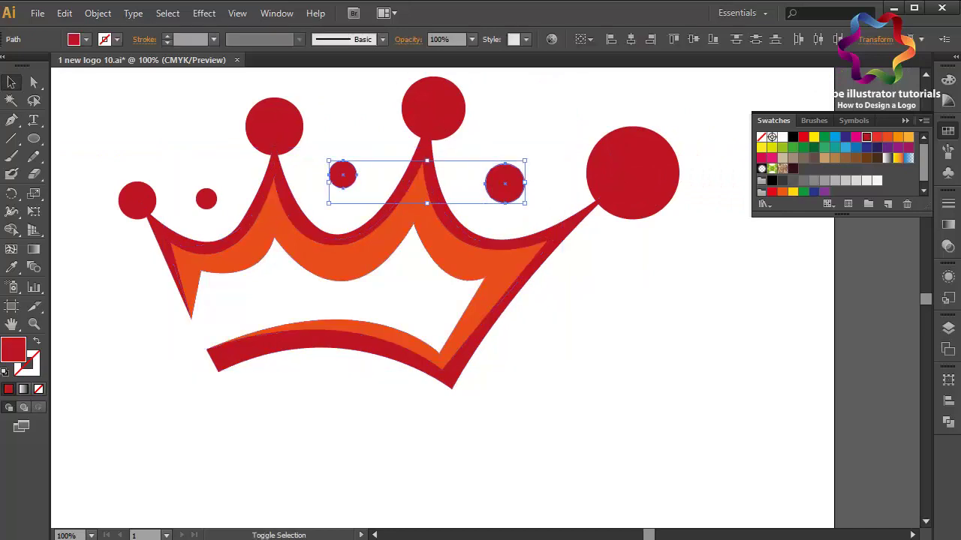
pyautogui.keyDown('shift'); pyautogui.click(206, 198); pyautogui.keyUp('shift')
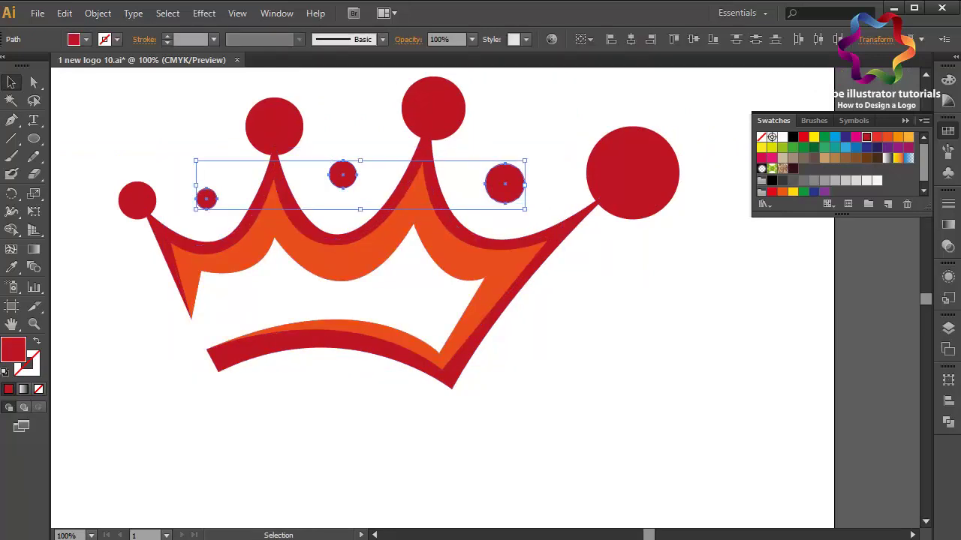
pyautogui.click(888, 137)
pyautogui.click(909, 136)
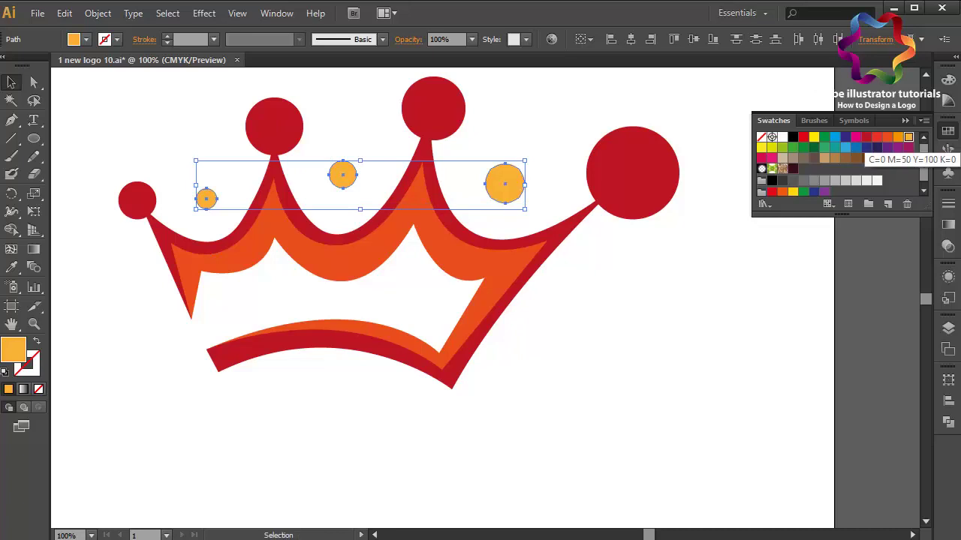
pyautogui.click(898, 136)
pyautogui.hotkey('ctrl', 'shift', 'a')
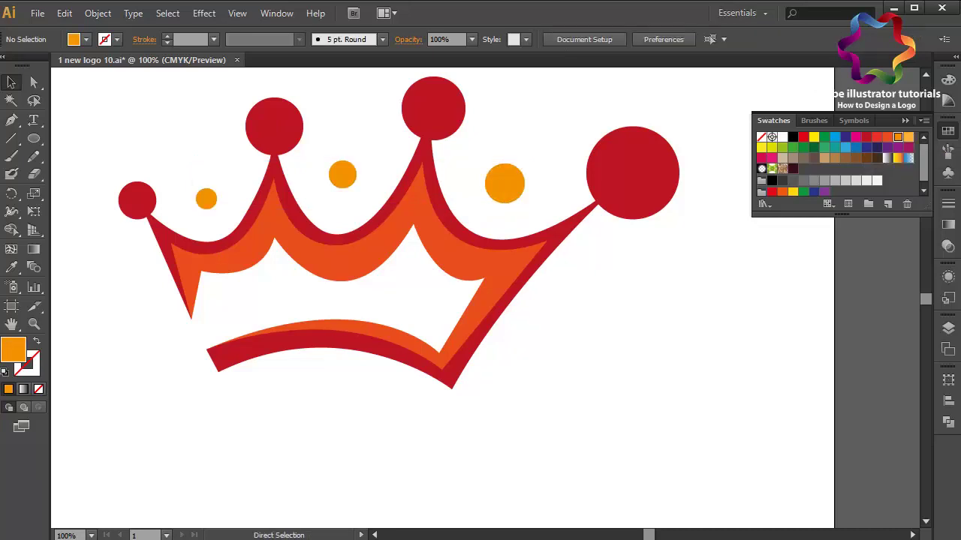
pyautogui.hotkey('ctrl', '0')
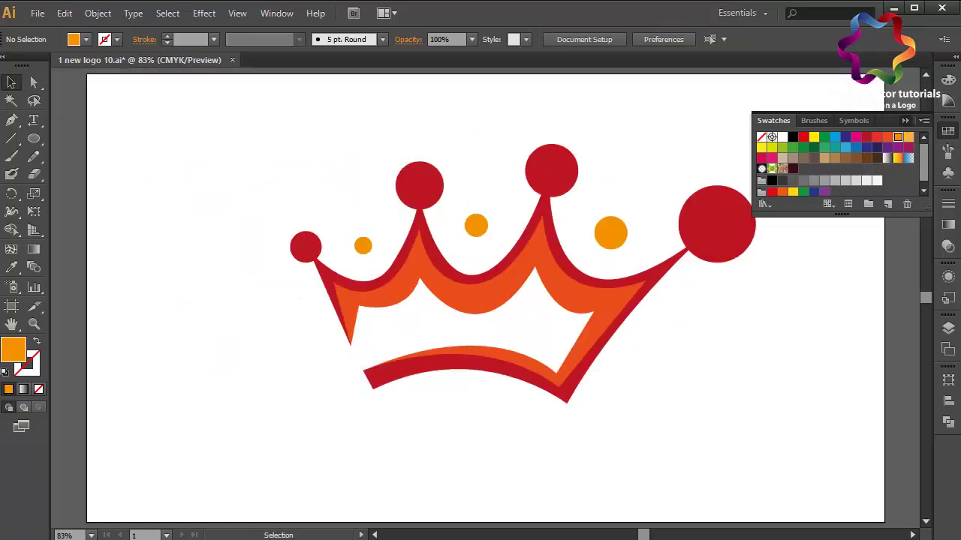
# - Zoom out and move the whole crown toward the centre of the artboard
pyautogui.click(948, 131)
pyautogui.press('ctrl')
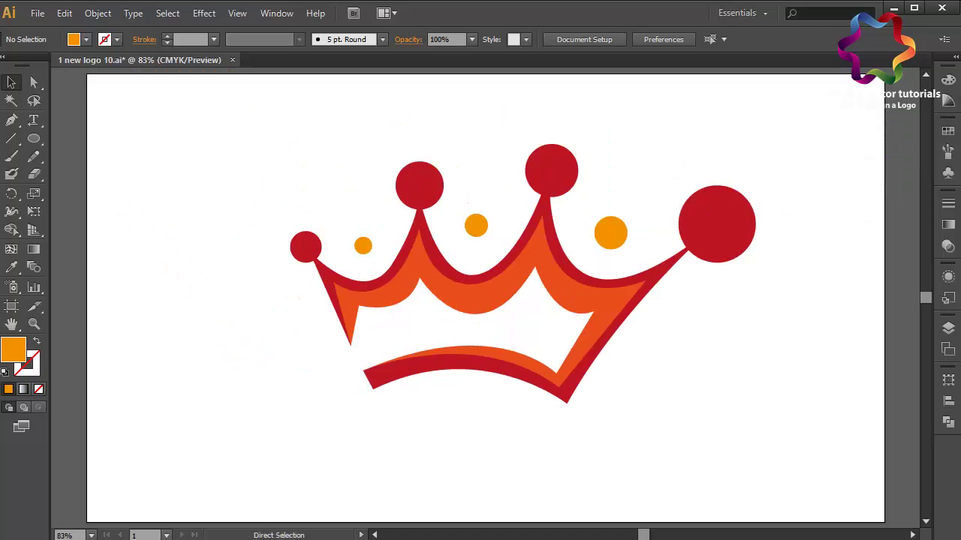
pyautogui.hotkey('ctrl', '-')
pyautogui.hotkey('ctrl', '-')
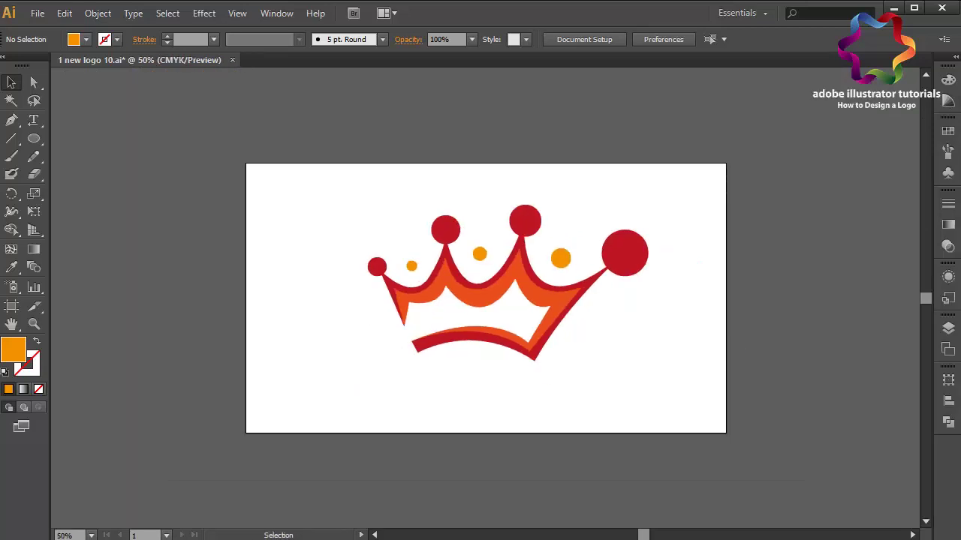
pyautogui.moveTo(697, 174); pyautogui.dragTo(334, 398)
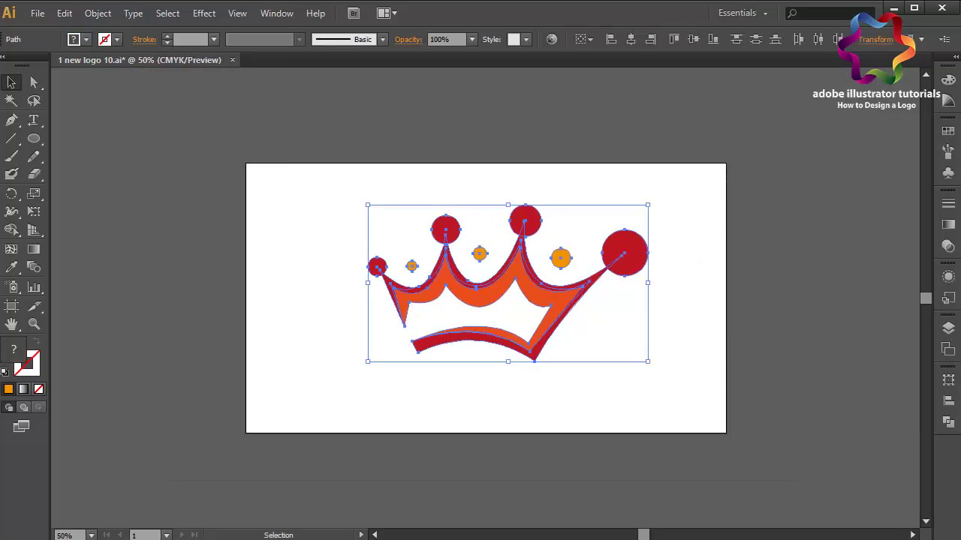
pyautogui.moveTo(523, 346)
pyautogui.mouseDown()
pyautogui.moveTo(495, 358)
pyautogui.moveTo(502, 363)
pyautogui.mouseUp()
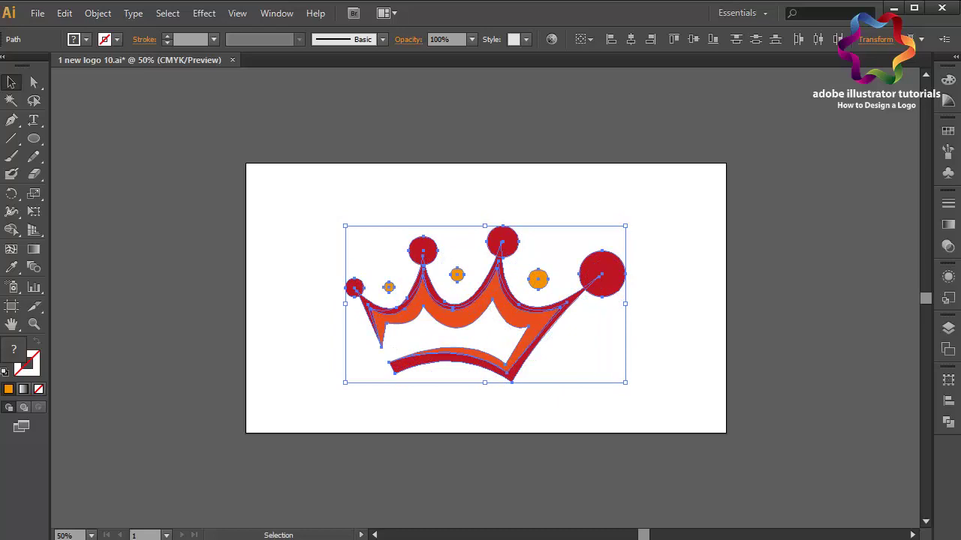
pyautogui.moveTo(502, 362); pyautogui.dragTo(499, 361)
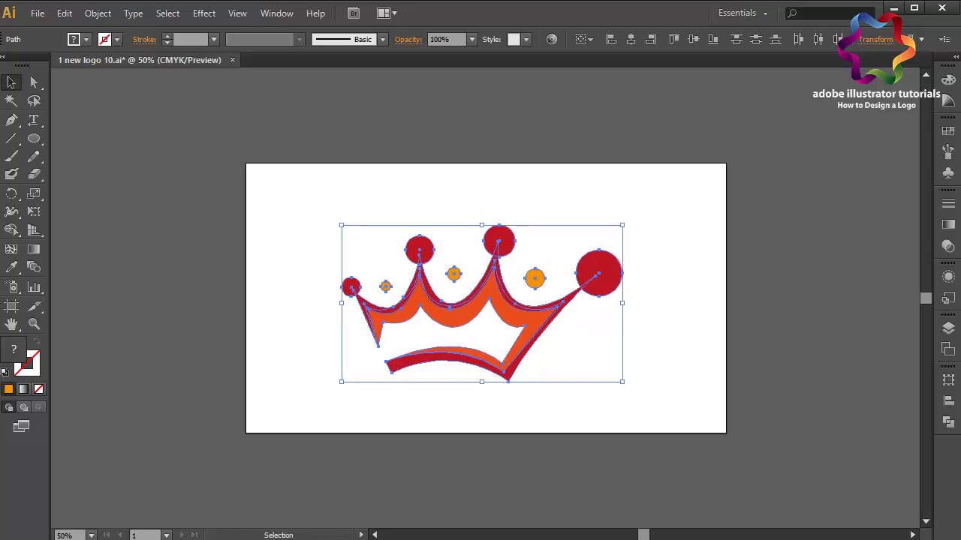
pyautogui.hotkey('ctrl', 'shift', 'a')
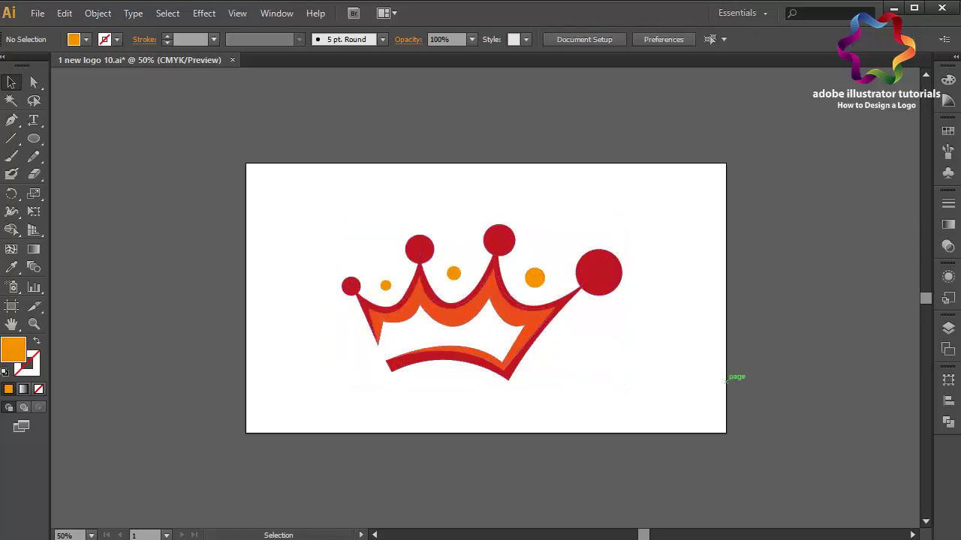
# - Nudge the reselected crown up slightly to centre it, then start File > Save As
pyautogui.moveTo(734, 383); pyautogui.dragTo(226, 187)
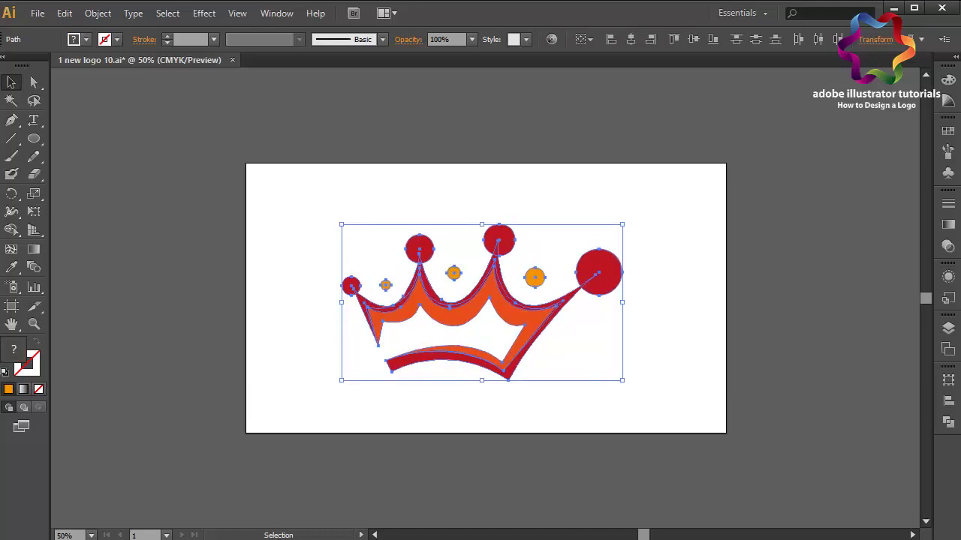
pyautogui.press('Up')
pyautogui.press('Up')
pyautogui.press('Up')
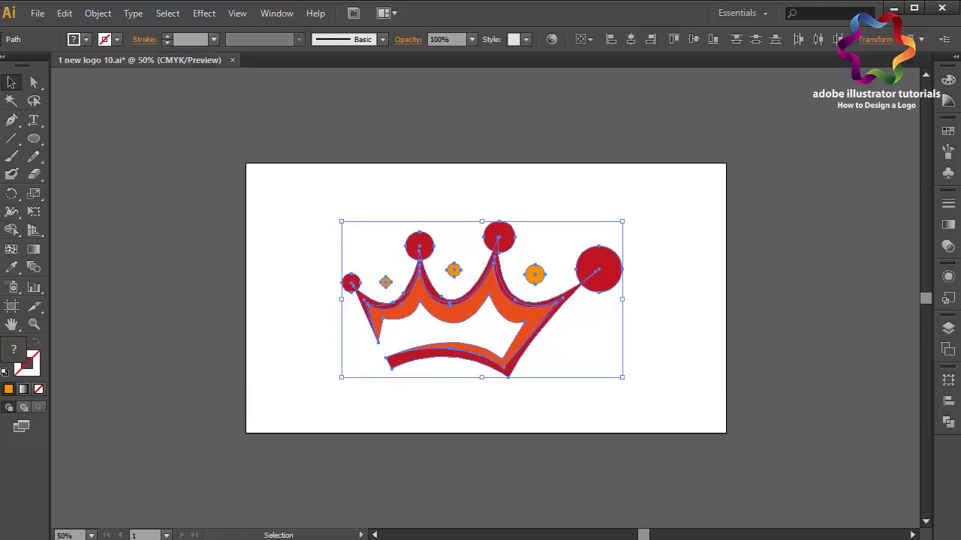
pyautogui.hotkey('ctrl', 'shift', 'a')
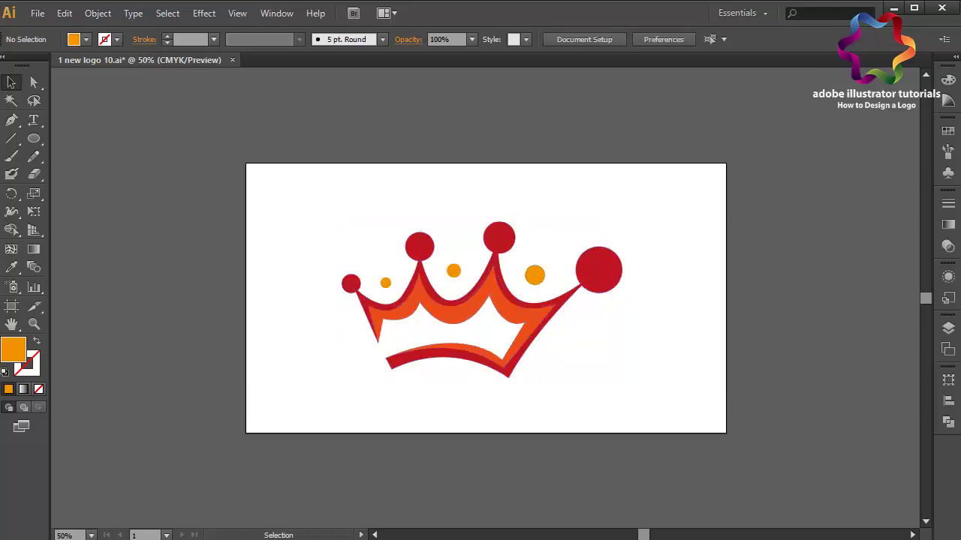
pyautogui.click(37, 12)
pyautogui.click(64, 149)
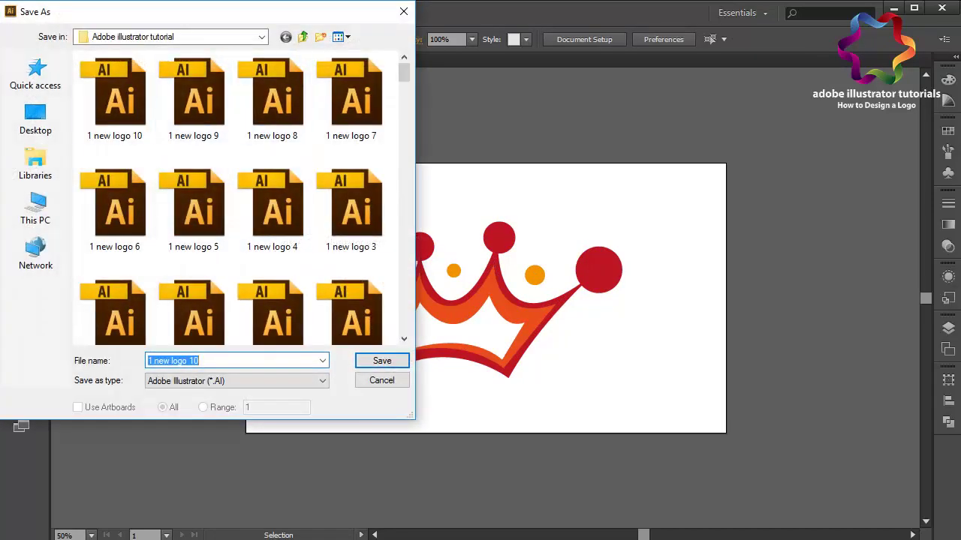
# - Save the logo as '1 new logo 11.ai' with the default Illustrator options
pyautogui.press('End')
pyautogui.press('BackSpace')
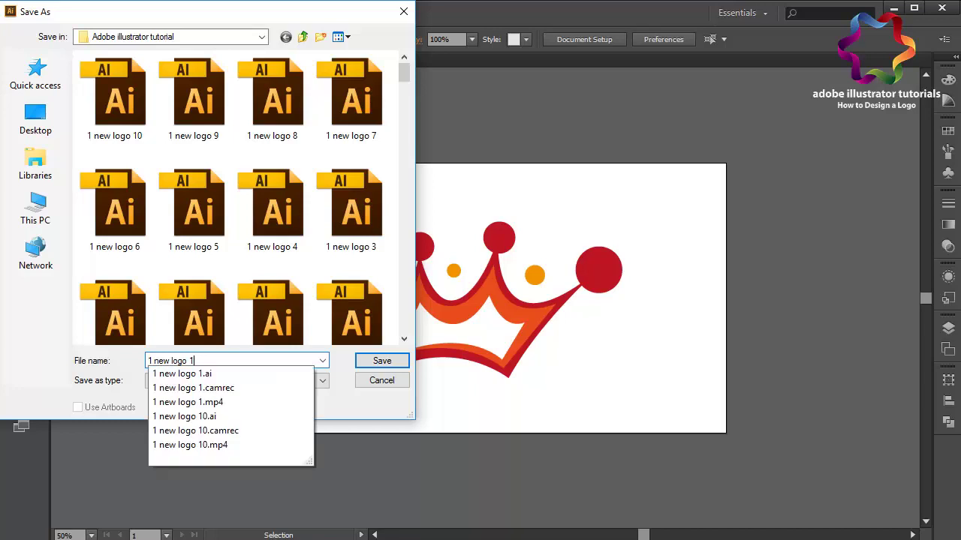
pyautogui.write('1')
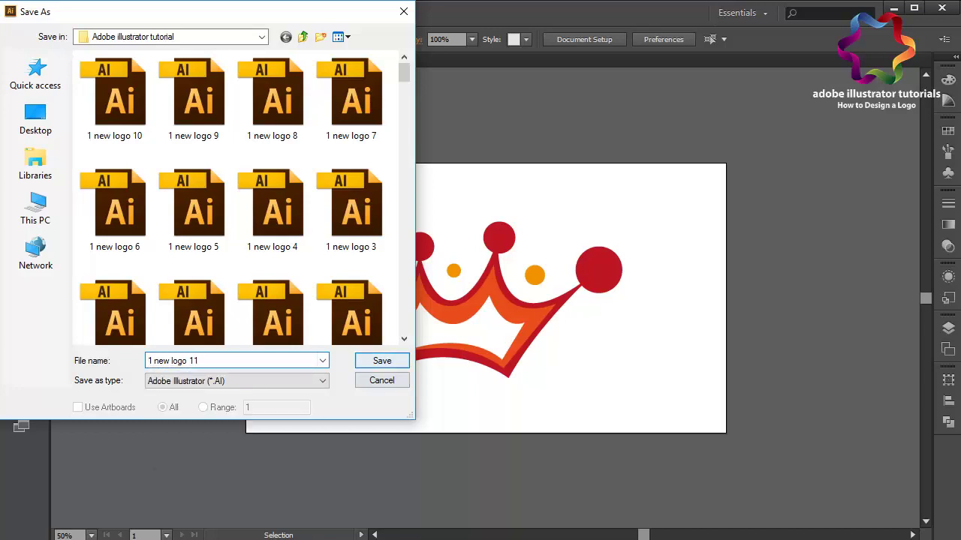
pyautogui.press('Return')
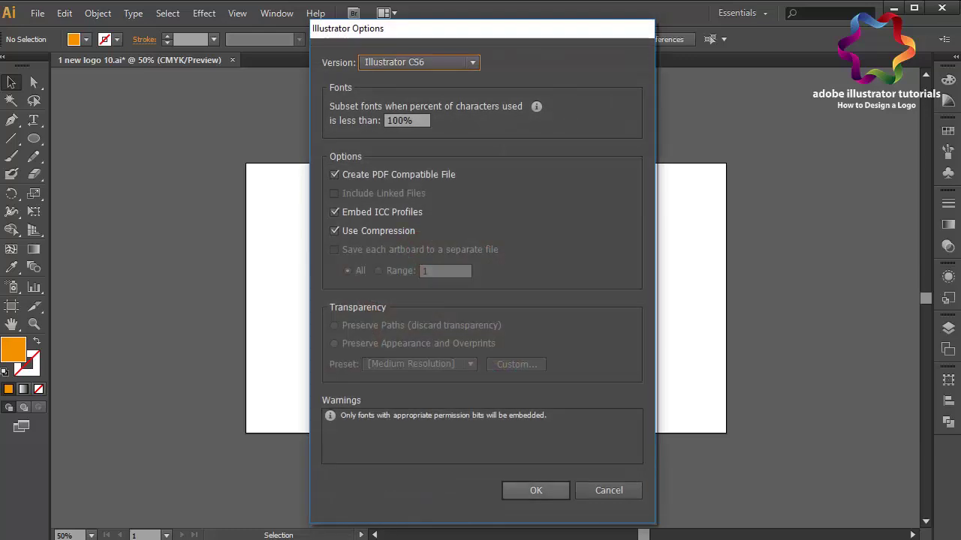
pyautogui.press('Return')
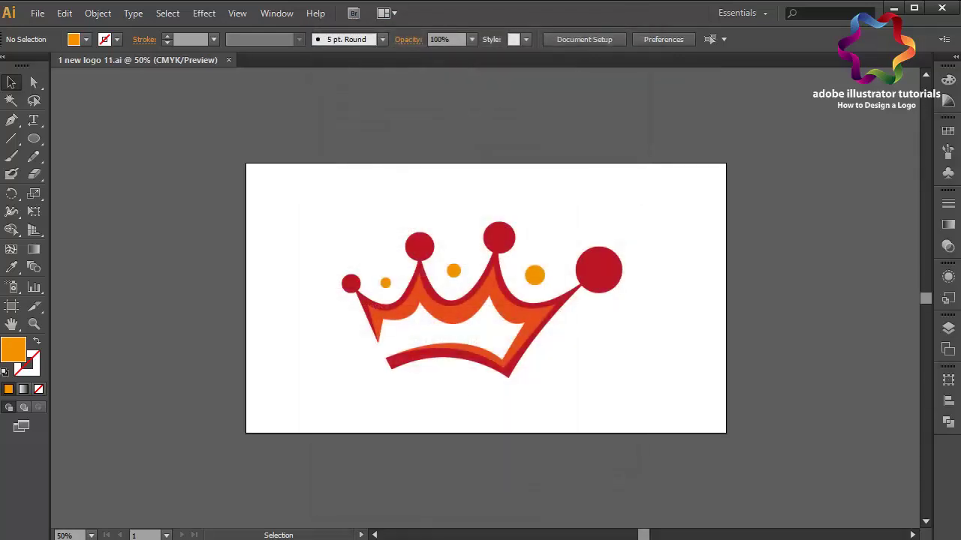
# - Draw a rectangle and stretch it to cover the whole artboard
pyautogui.moveTo(33, 138); pyautogui.dragTo(97, 135)
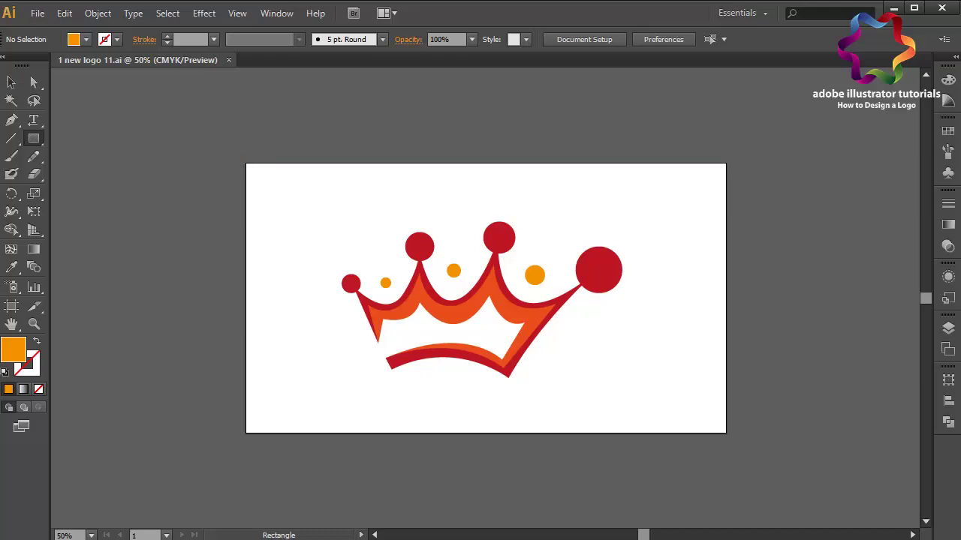
pyautogui.moveTo(240, 159); pyautogui.dragTo(352, 254)
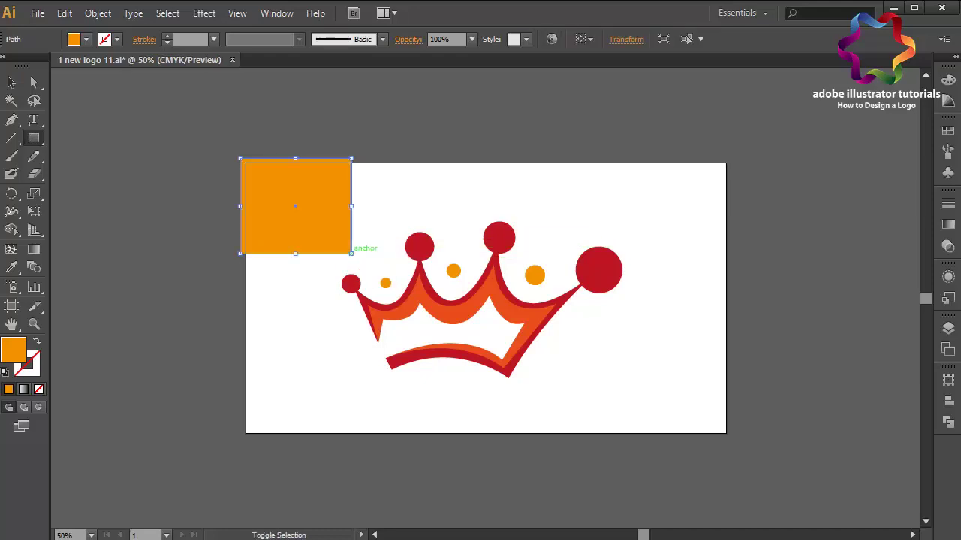
pyautogui.press('v')
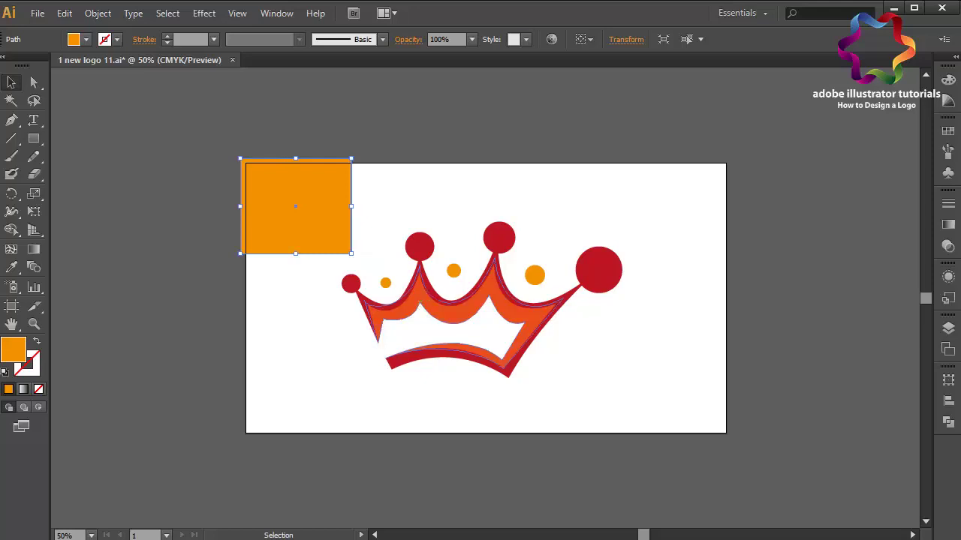
pyautogui.moveTo(240, 158); pyautogui.dragTo(731, 441)
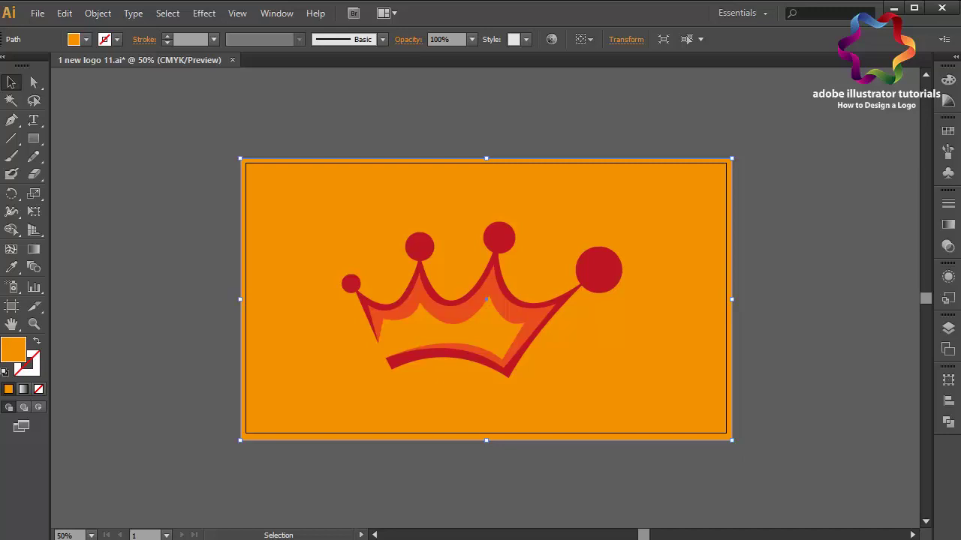
# - Fill the background rectangle with light grey C=0 M=0 Y=0 K=10
pyautogui.click(948, 131)
pyautogui.click(908, 137)
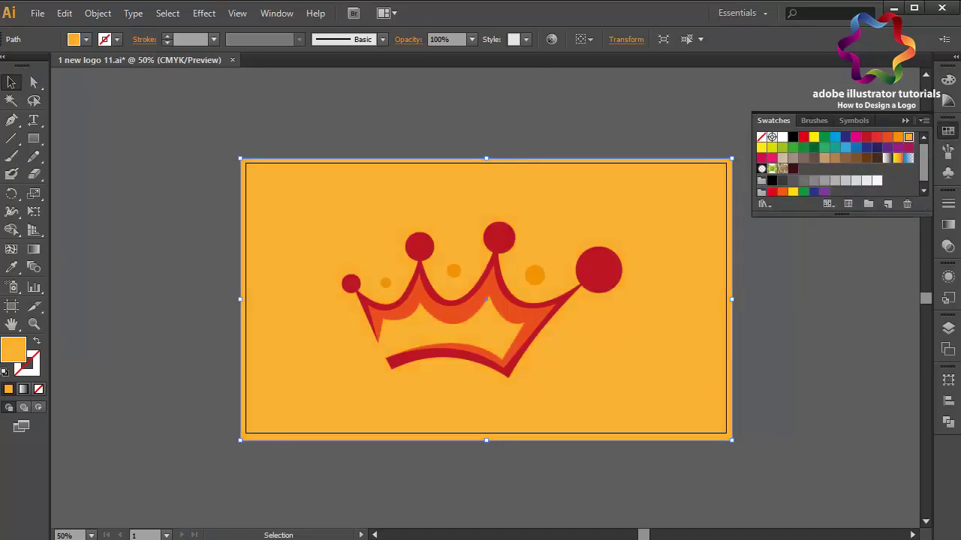
pyautogui.click(761, 147)
pyautogui.click(908, 136)
pyautogui.click(867, 180)
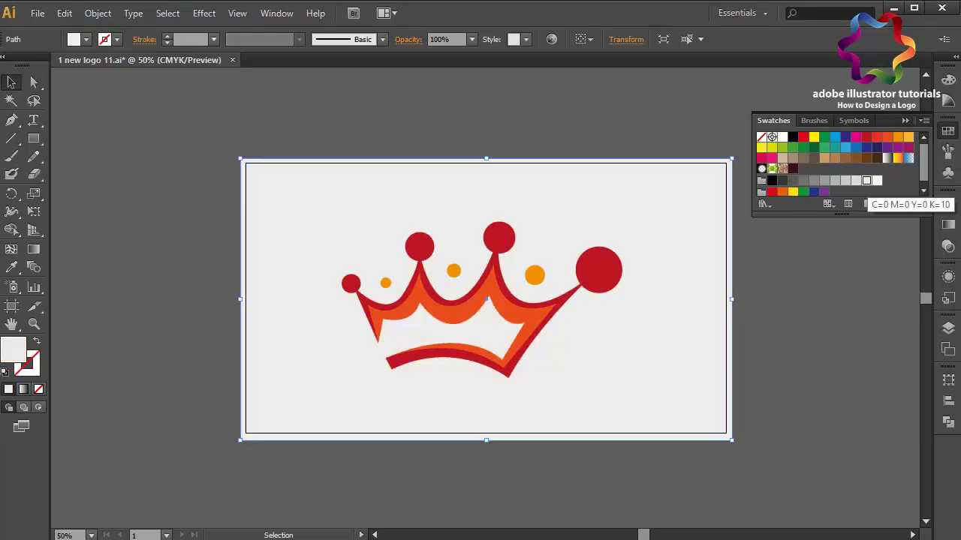
pyautogui.click(876, 180)
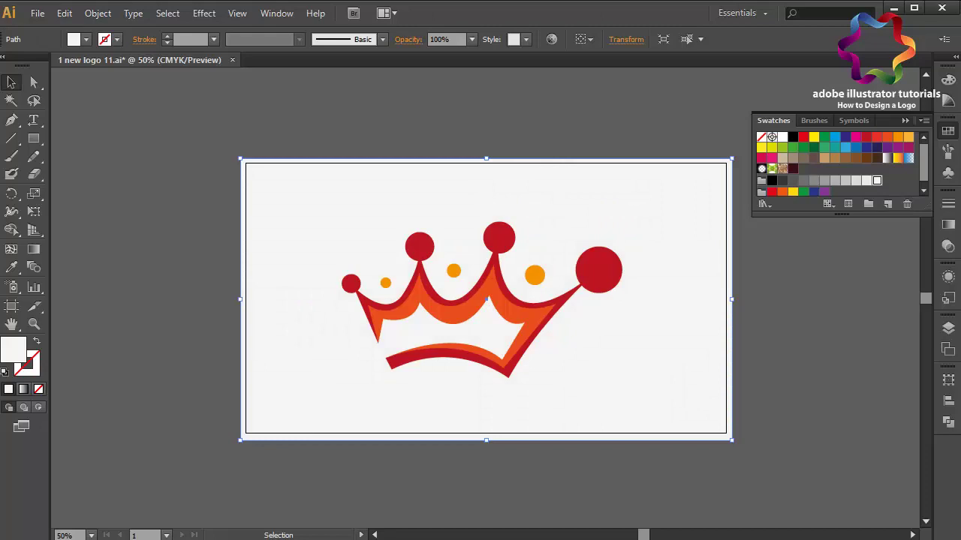
pyautogui.click(905, 120)
pyautogui.hotkey('ctrl', 'shift', 'a')
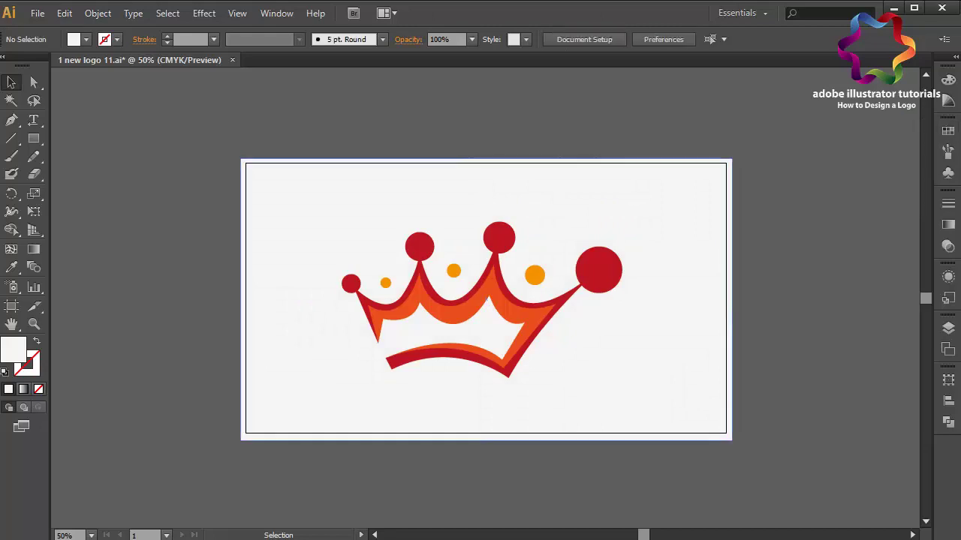